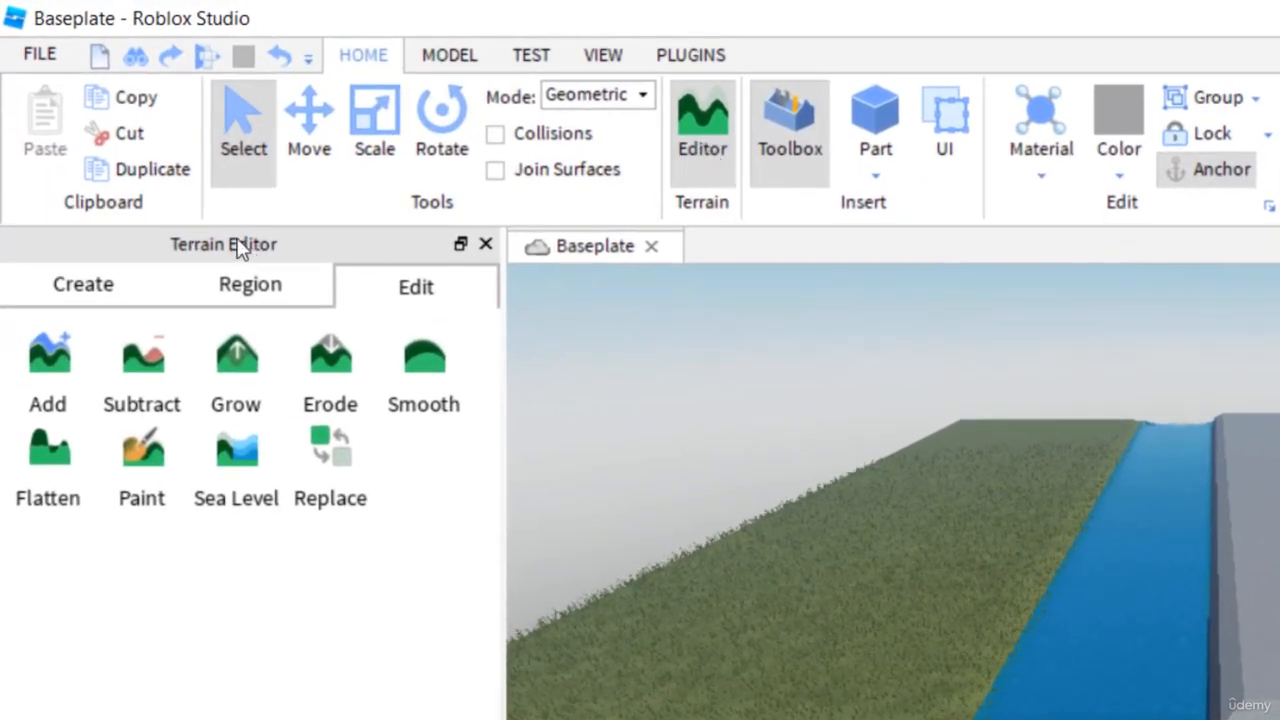
# Publish the Roblox Demo Game place to Roblox
pyautogui.click(408, 300)
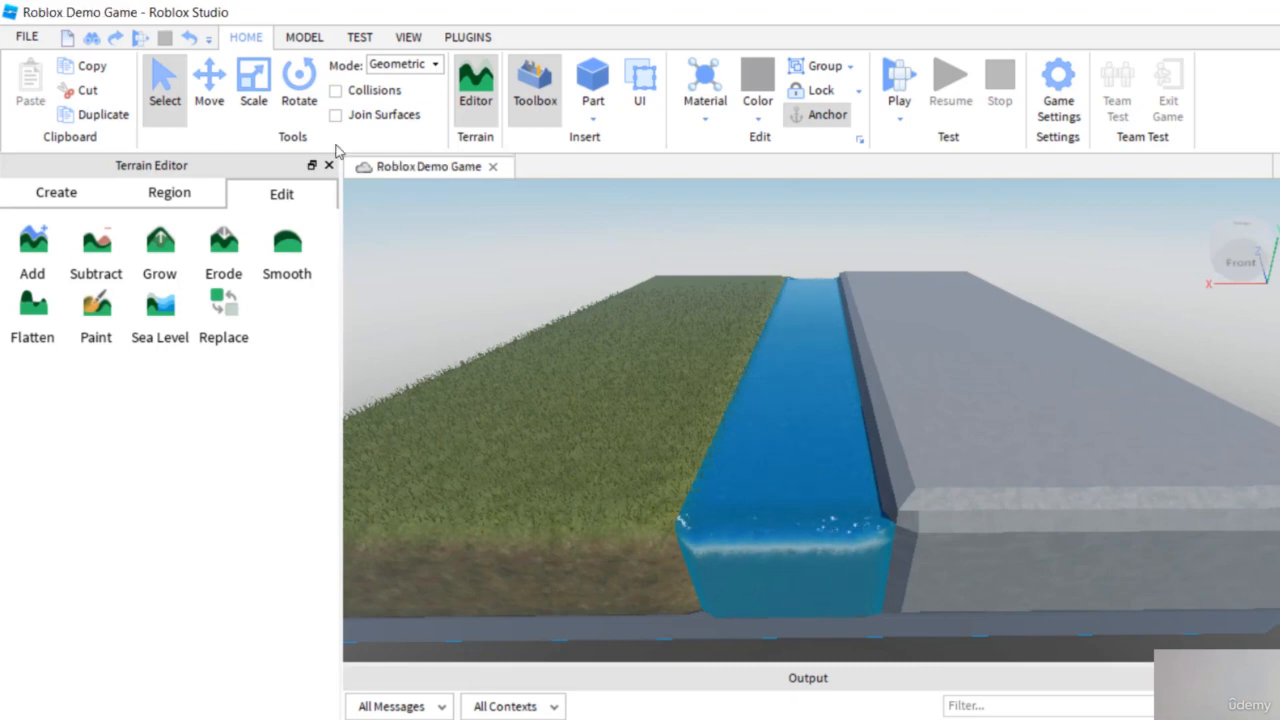
pyautogui.click(22, 38)
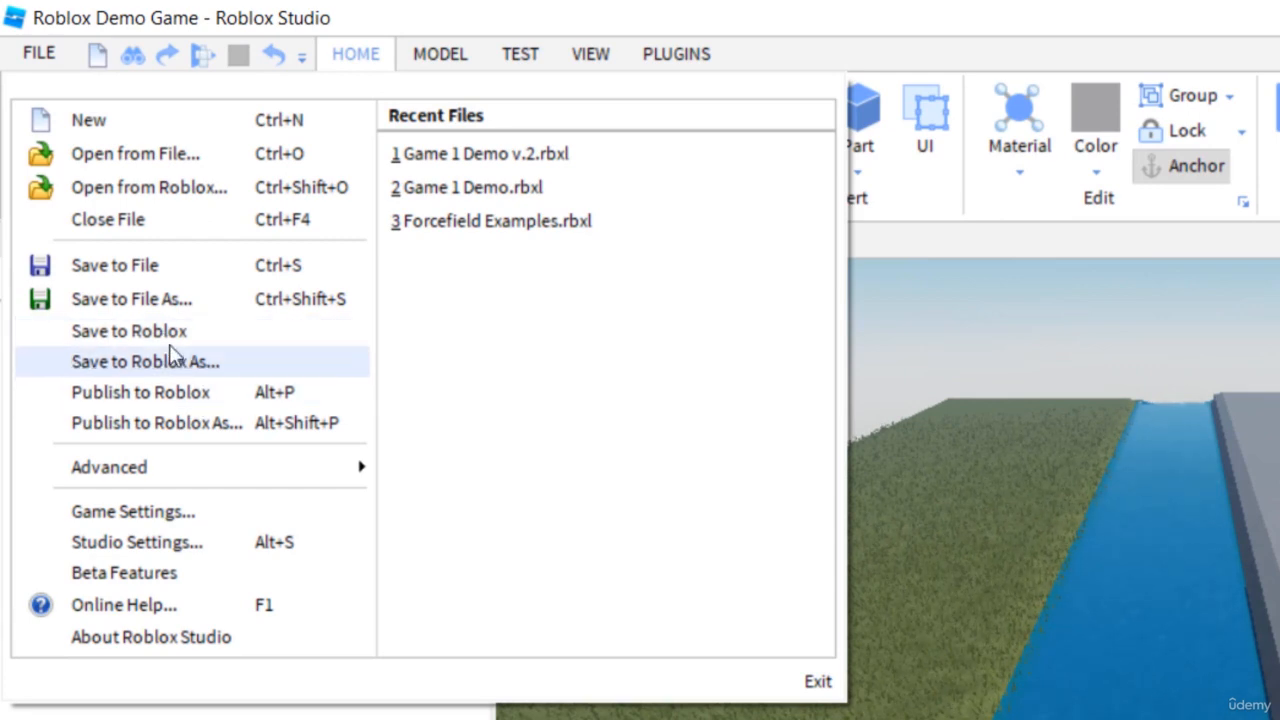
pyautogui.click(180, 398)
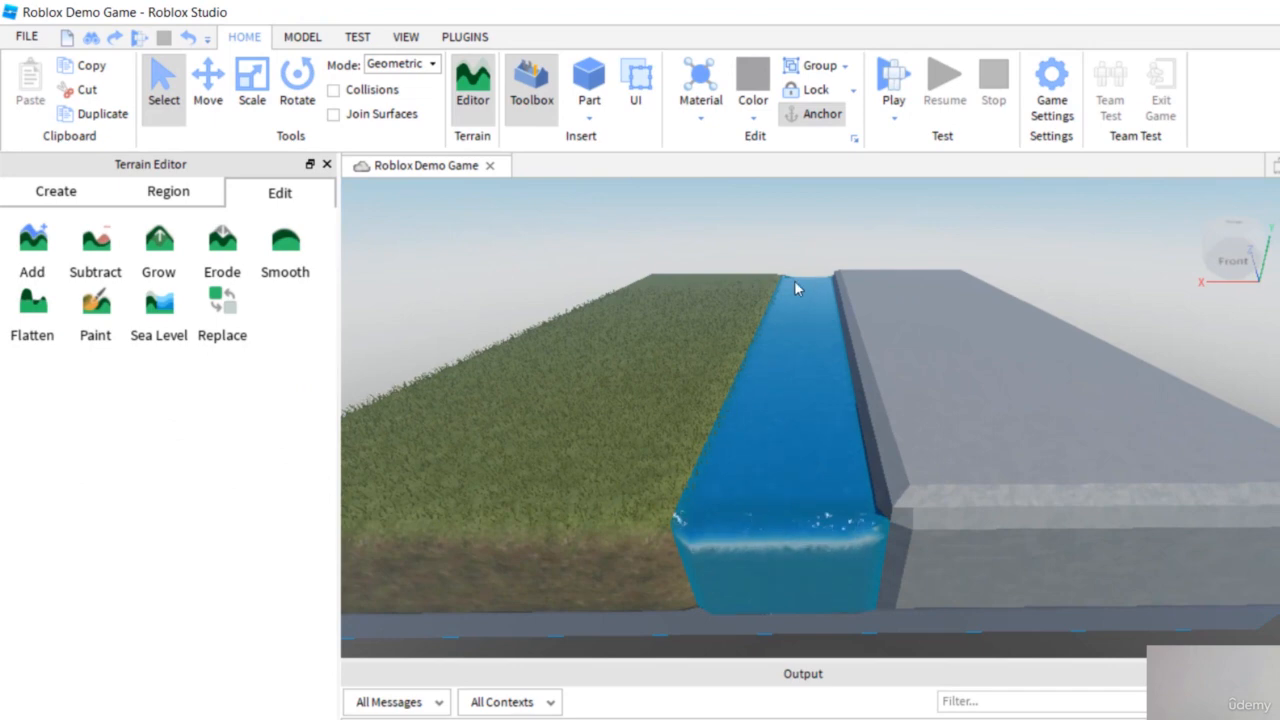
# Activate the Add terrain brush with a spherical shape and set its base size to 8
pyautogui.moveTo(795, 281); pyautogui.dragTo(827, 287, button='right')
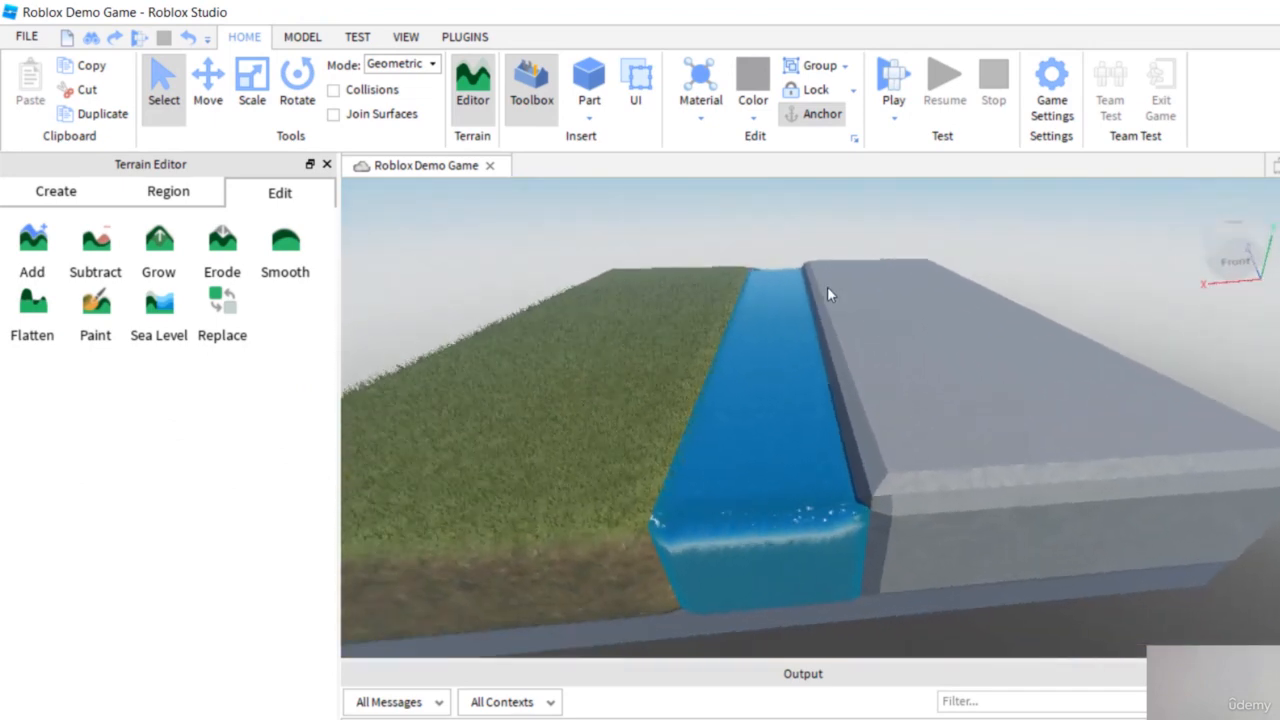
pyautogui.click(42, 260)
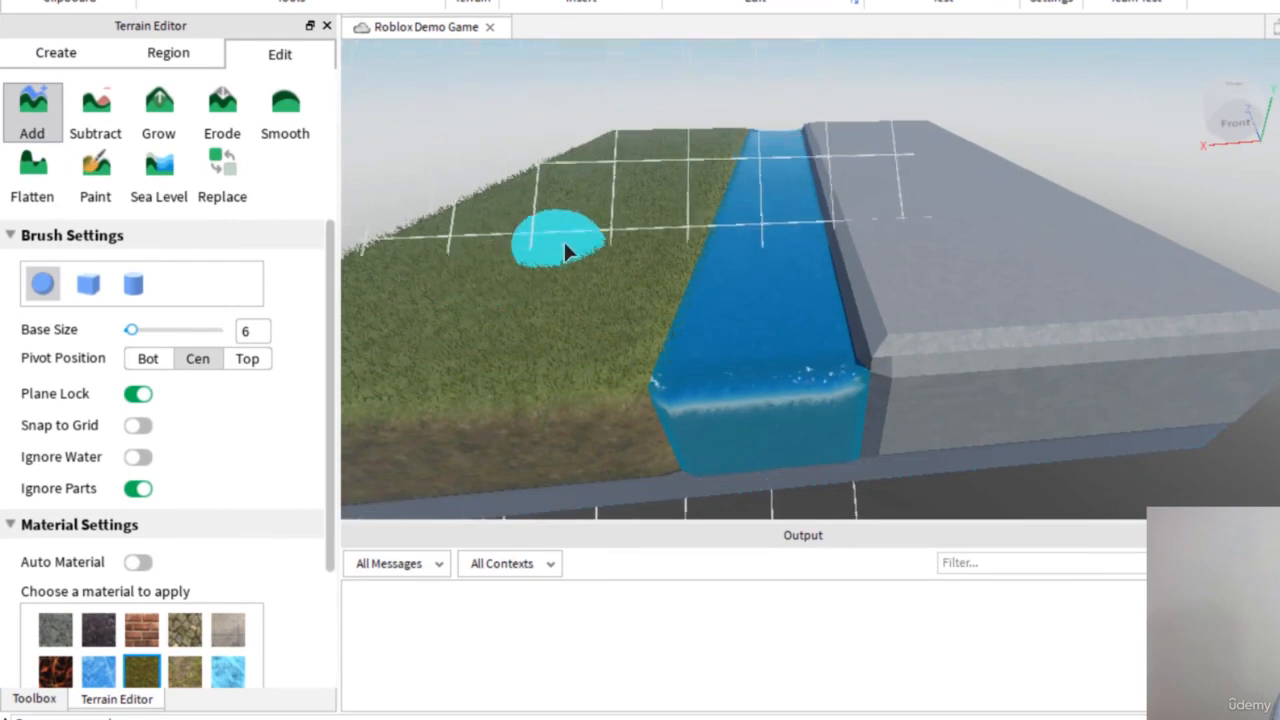
pyautogui.moveTo(563, 239)
pyautogui.mouseDown(button='right')
pyautogui.moveTo(550, 228)
pyautogui.moveTo(547, 242)
pyautogui.mouseUp(button='right')
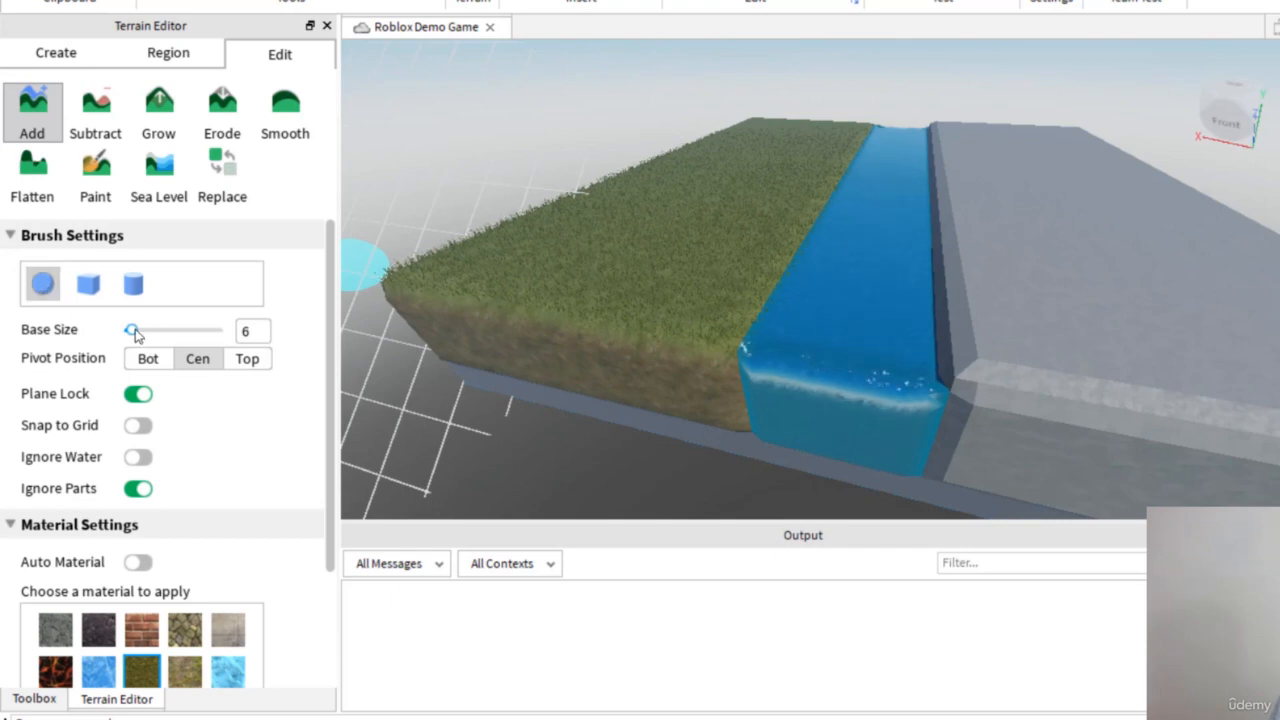
pyautogui.moveTo(136, 332); pyautogui.dragTo(146, 331)
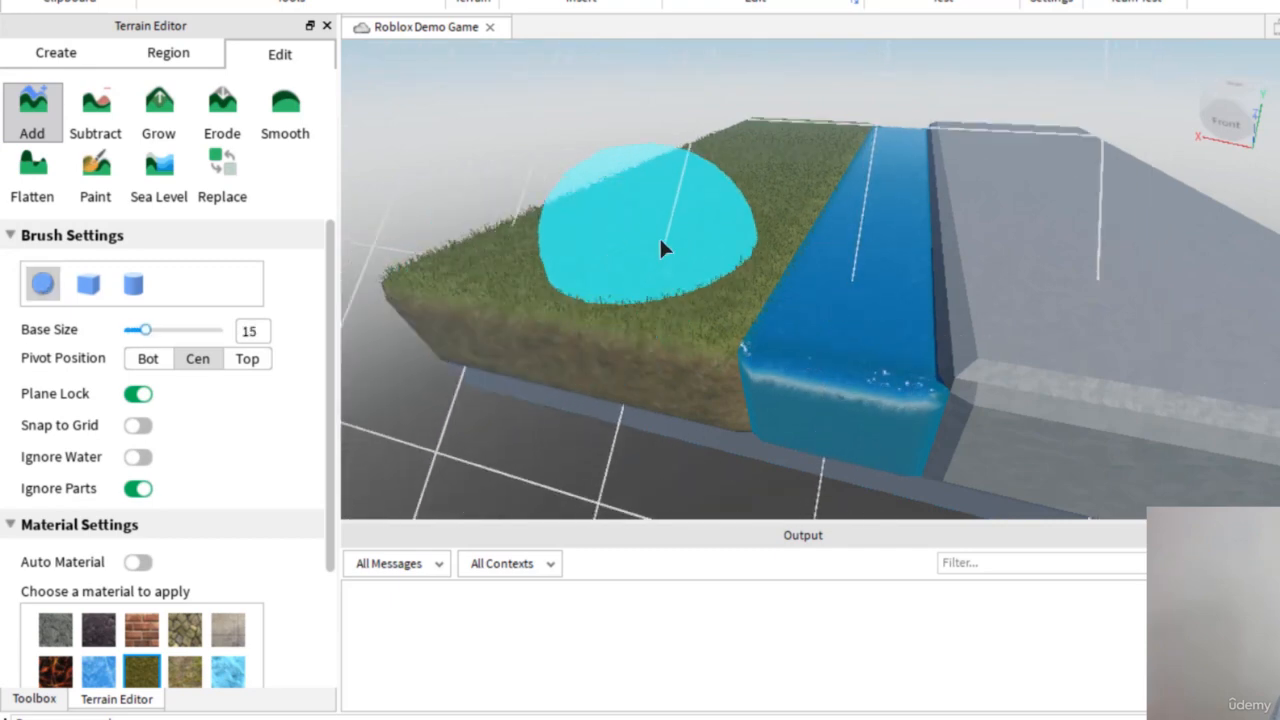
pyautogui.moveTo(147, 331); pyautogui.dragTo(136, 333)
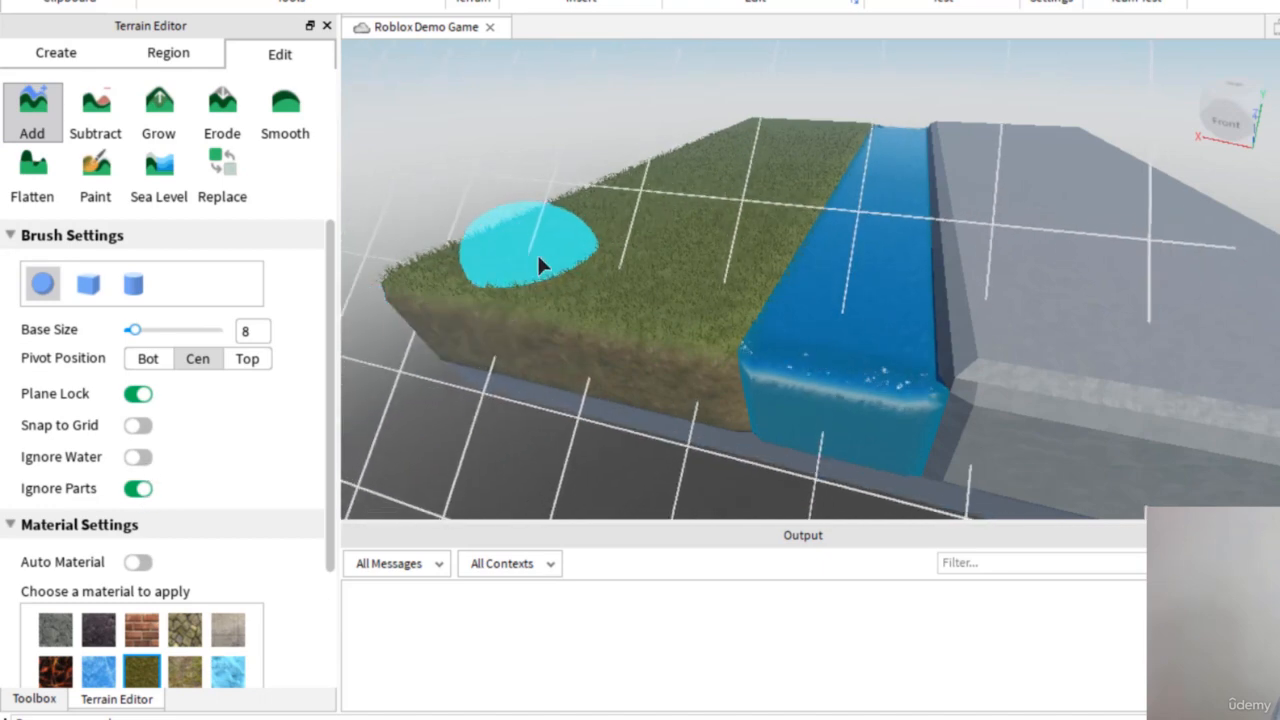
# Try adding a Grass mound to the near part of the grass strip and undo it
pyautogui.scroll(-3, 131, 455)
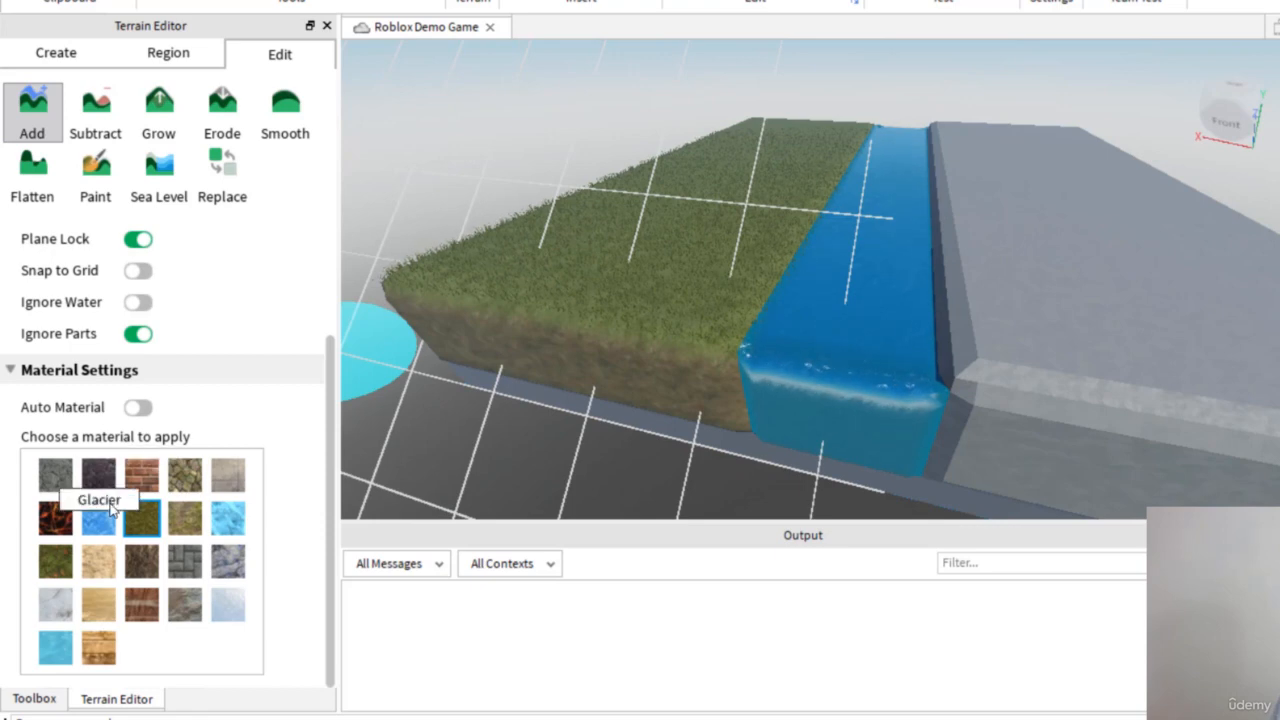
pyautogui.click(148, 528)
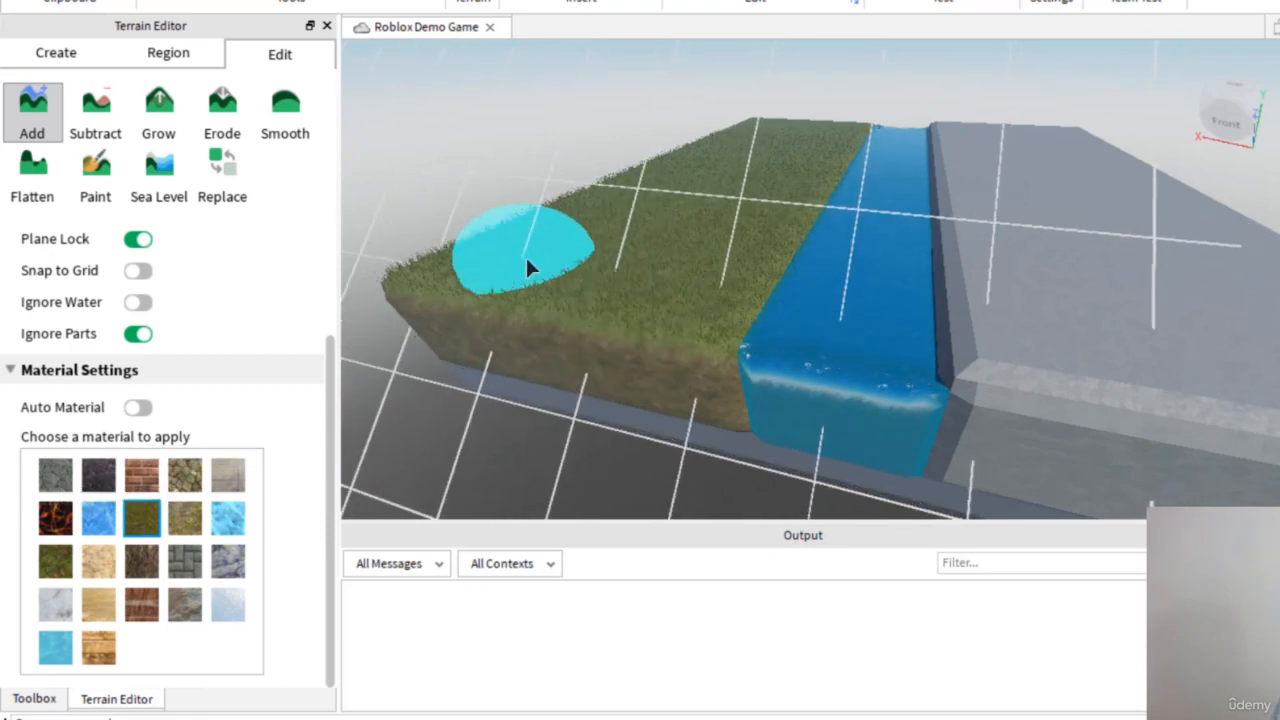
pyautogui.click(584, 248)
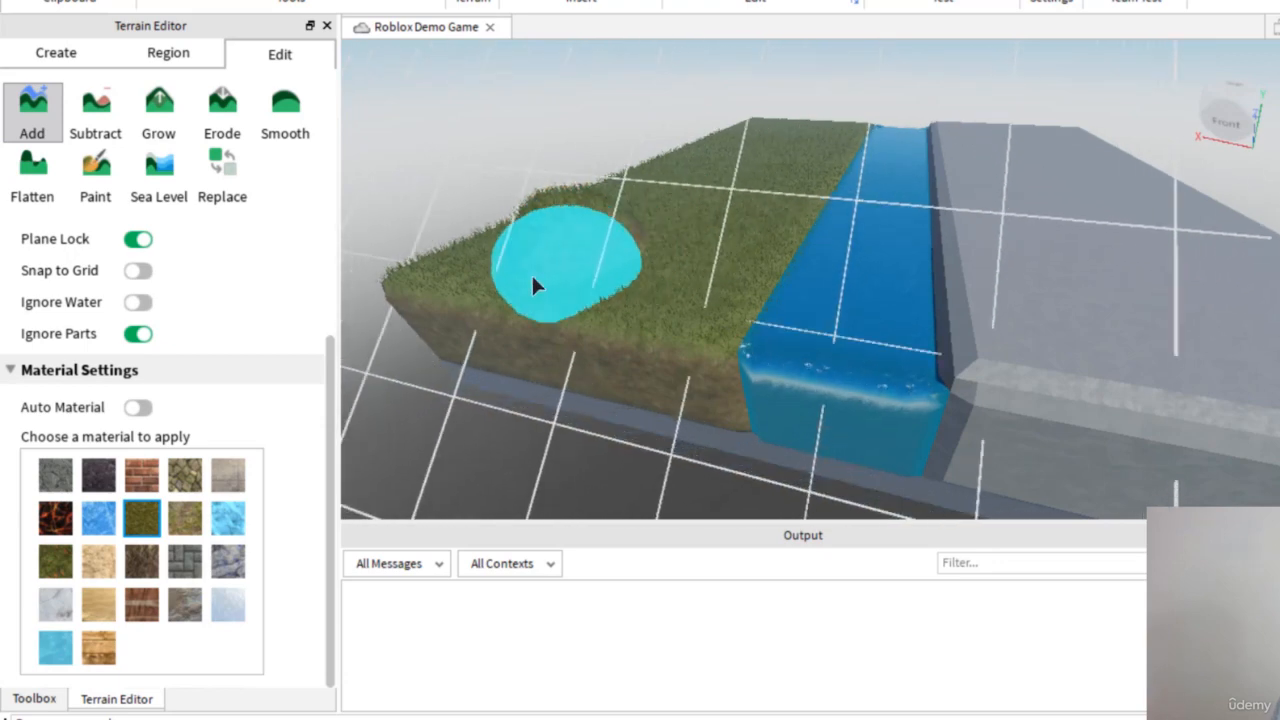
pyautogui.scroll(2, 632, 160)
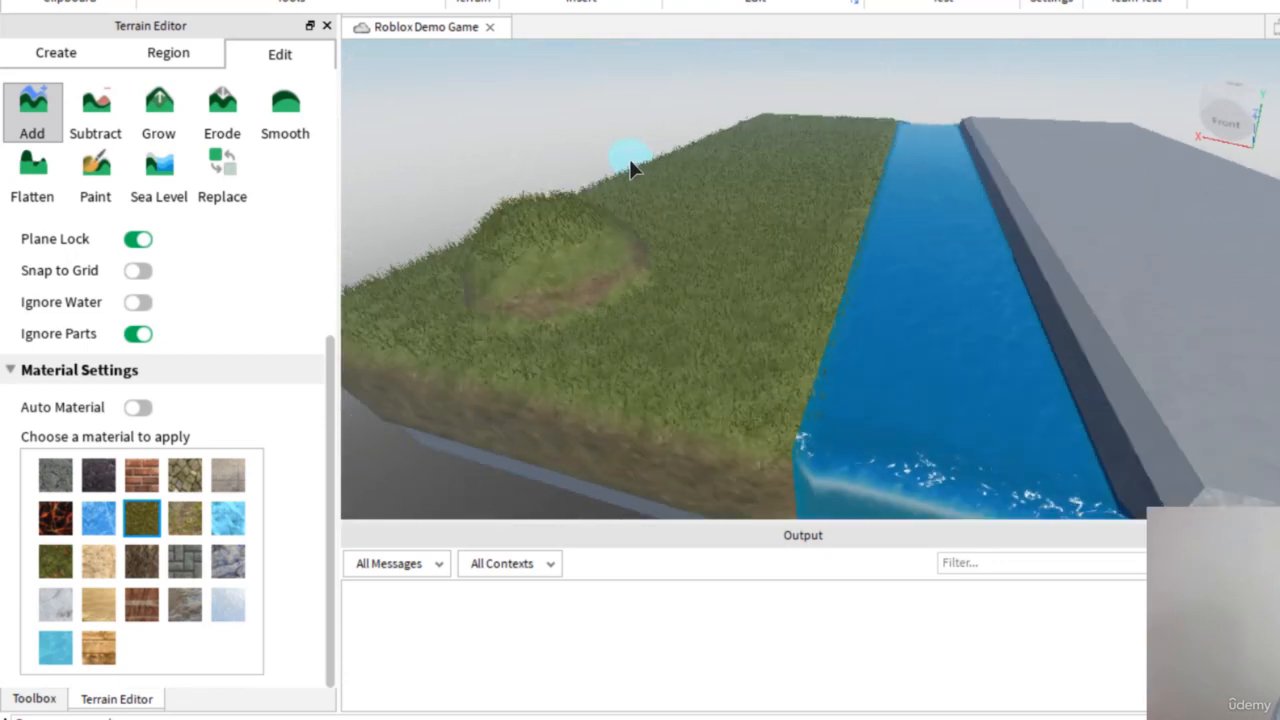
pyautogui.hotkey('ctrl', 'z')
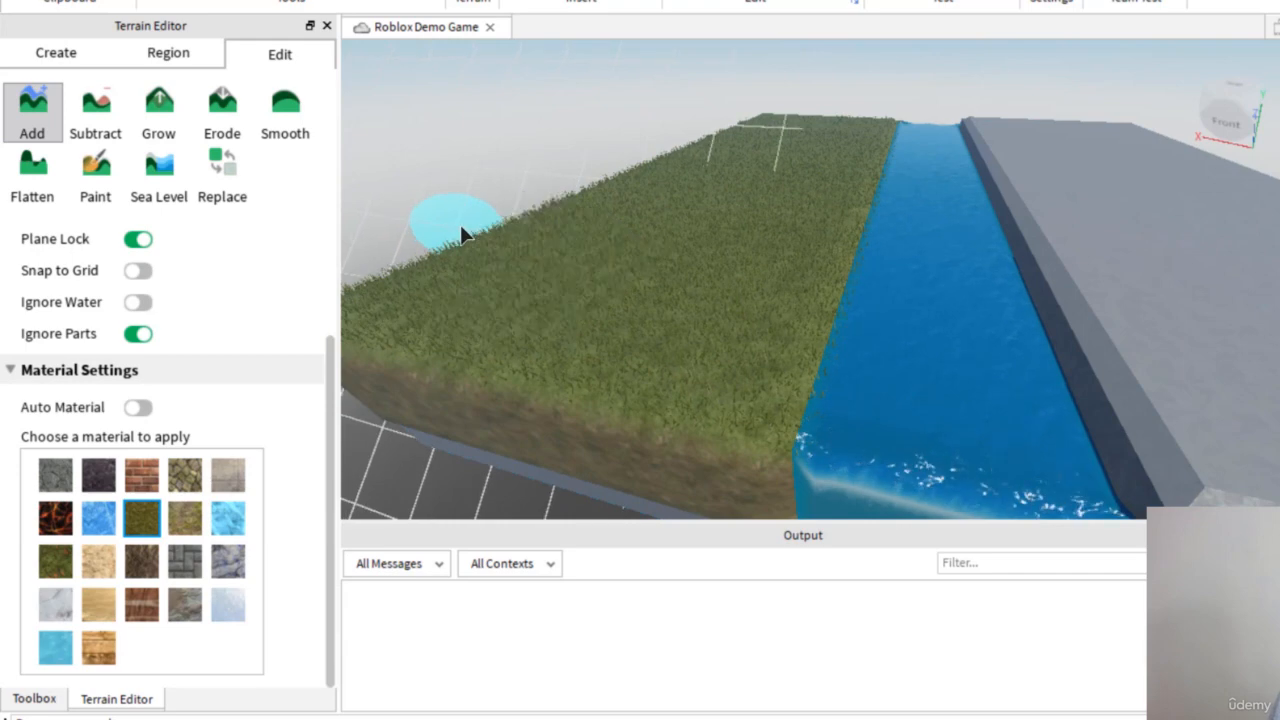
# Build up a small uneven mound on the grass strip using the Add brush at base size 4
pyautogui.scroll(3, 148, 226)
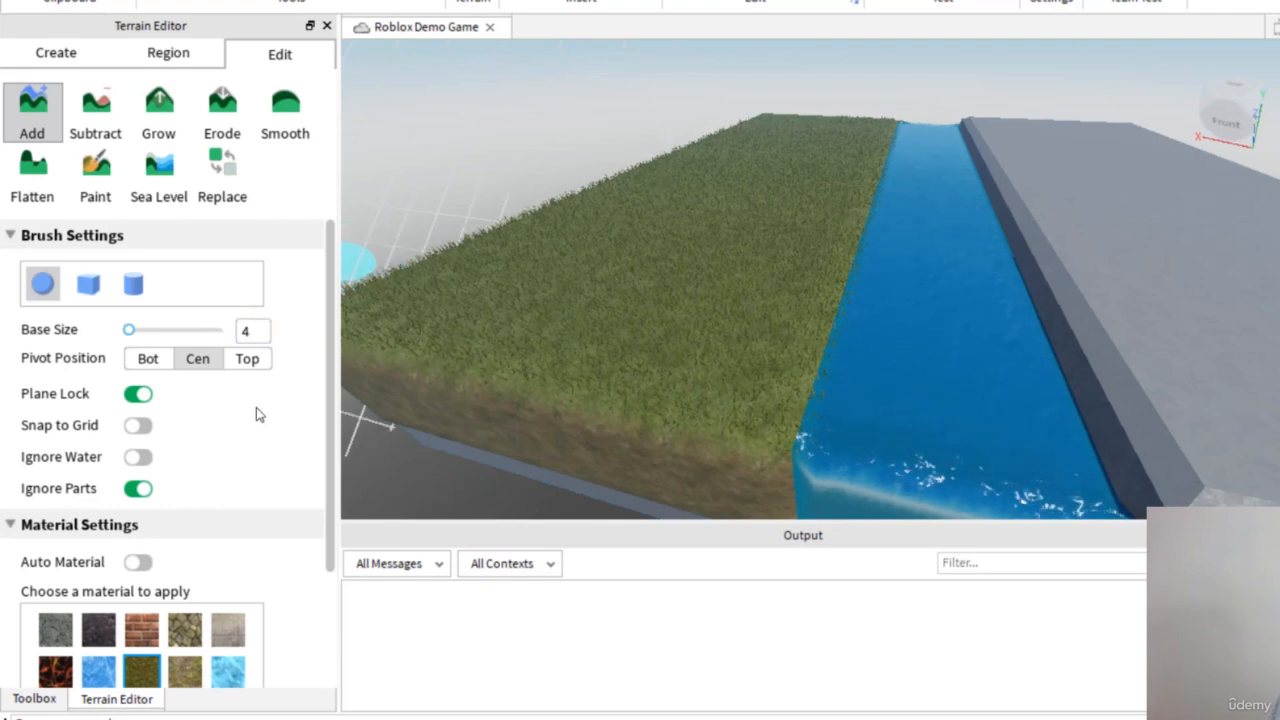
pyautogui.moveTo(502, 282); pyautogui.dragTo(530, 292)
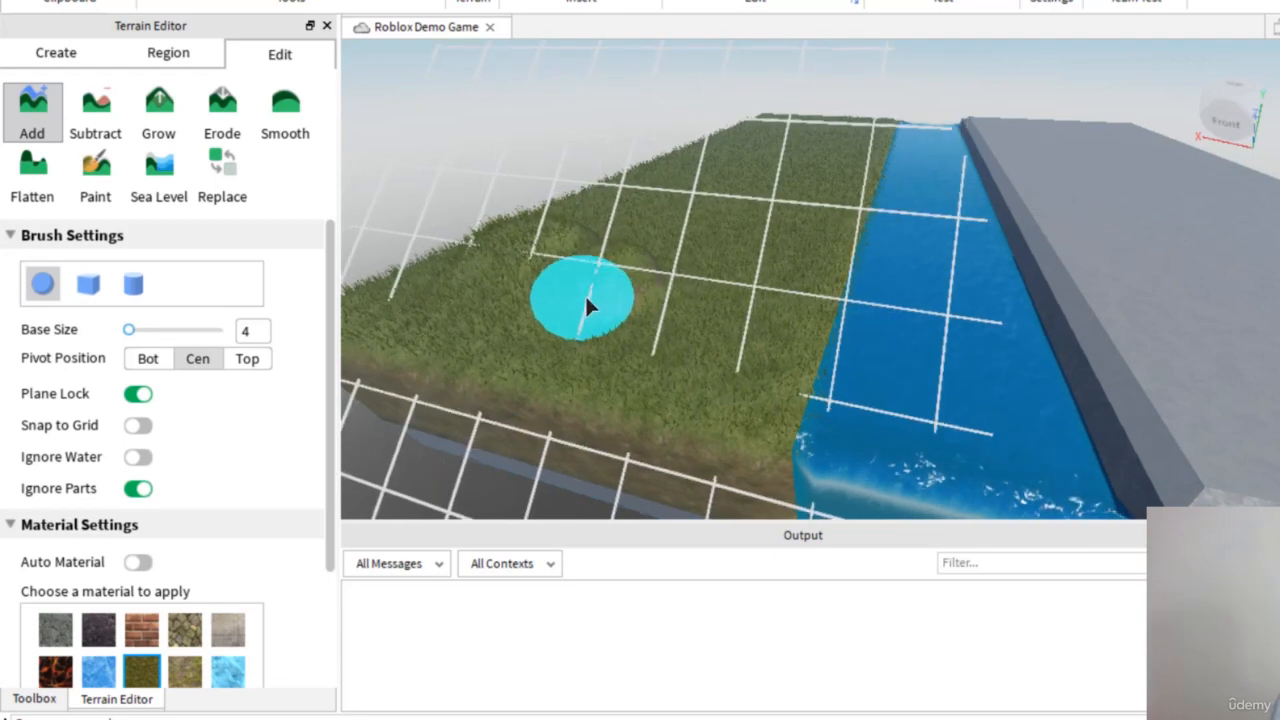
pyautogui.moveTo(585, 292); pyautogui.dragTo(603, 291, button='right')
pyautogui.press('w')
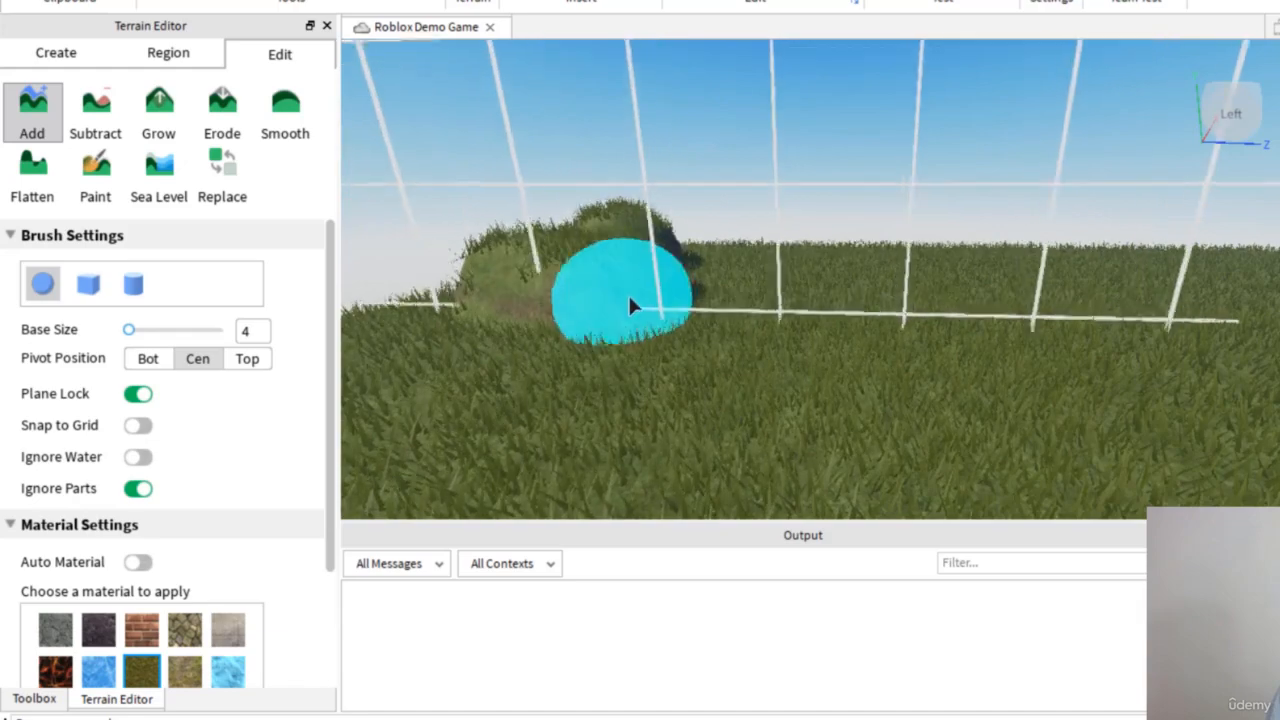
pyautogui.moveTo(674, 271); pyautogui.dragTo(720, 262, button='right')
pyautogui.press('w')
pyautogui.press('s')
pyautogui.moveTo(720, 262)
pyautogui.mouseDown()
pyautogui.moveTo(727, 270)
pyautogui.moveTo(678, 237)
pyautogui.mouseUp()
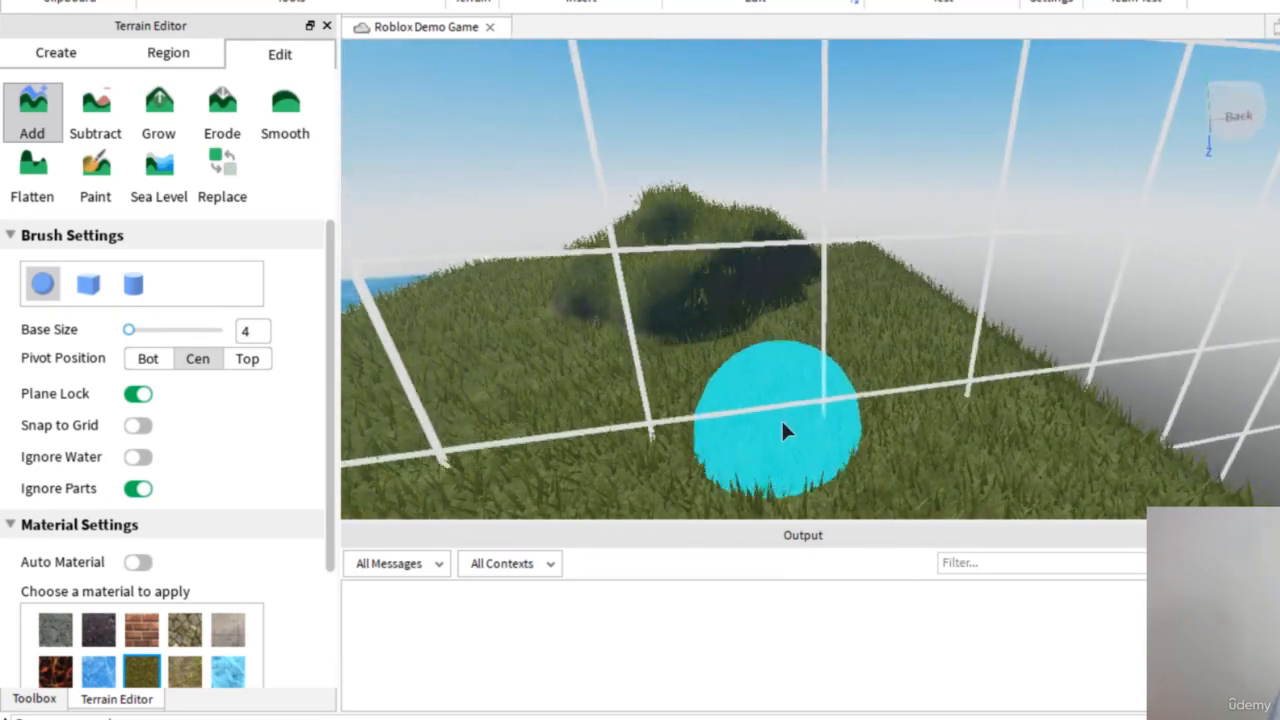
# Try raising a tall grass column beside the mound and undo it
pyautogui.moveTo(783, 420)
pyautogui.mouseDown()
pyautogui.moveTo(801, 343)
pyautogui.moveTo(792, 221)
pyautogui.mouseUp()
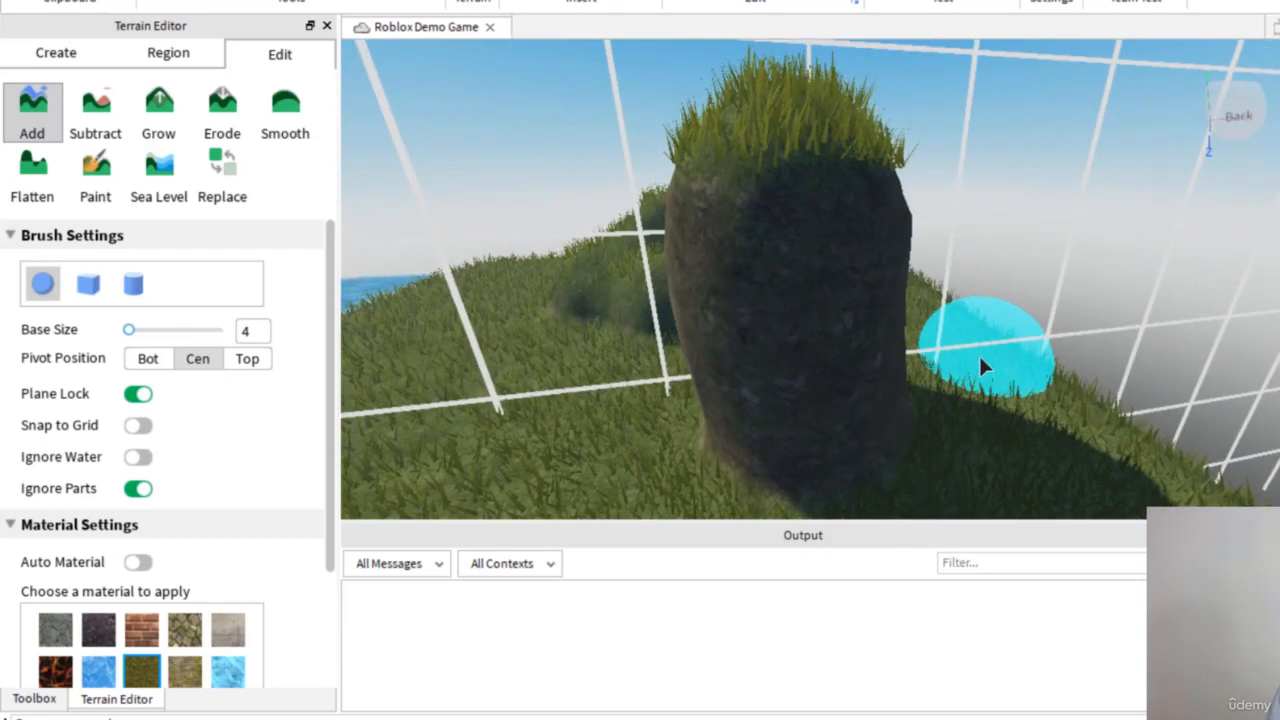
pyautogui.hotkey('ctrl', 'z')
# Add several low grass bumps along the strip, away from the existing mound
pyautogui.moveTo(1084, 386)
pyautogui.mouseDown(button='right')
pyautogui.moveTo(1094, 391)
pyautogui.moveTo(1094, 377)
pyautogui.mouseUp(button='right')
pyautogui.moveTo(1041, 205); pyautogui.dragTo(870, 342, button='right')
pyautogui.click(858, 360)
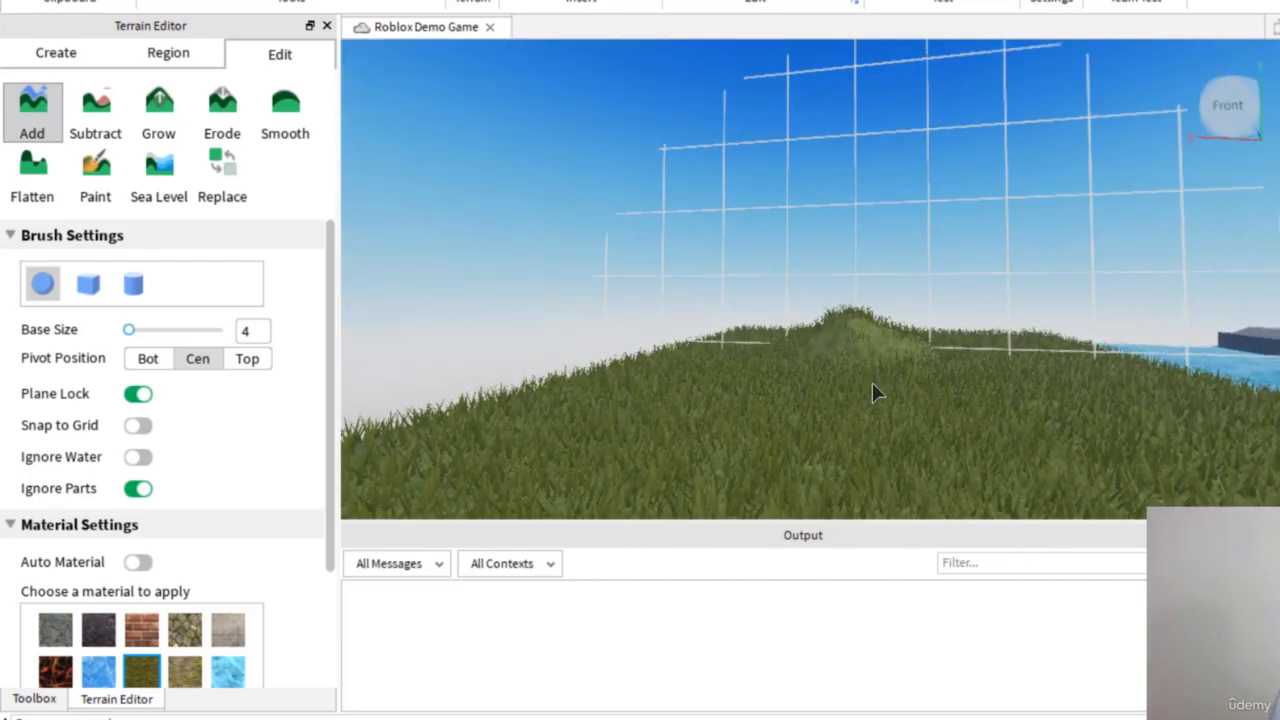
pyautogui.moveTo(806, 390)
pyautogui.mouseDown()
pyautogui.moveTo(918, 367)
pyautogui.moveTo(805, 370)
pyautogui.mouseUp()
pyautogui.moveTo(904, 364)
pyautogui.mouseDown()
pyautogui.moveTo(957, 388)
pyautogui.moveTo(884, 316)
pyautogui.mouseUp()
pyautogui.press('w')
pyautogui.moveTo(884, 316)
pyautogui.mouseDown(button='right')
pyautogui.moveTo(786, 343)
pyautogui.moveTo(810, 350)
pyautogui.mouseUp(button='right')
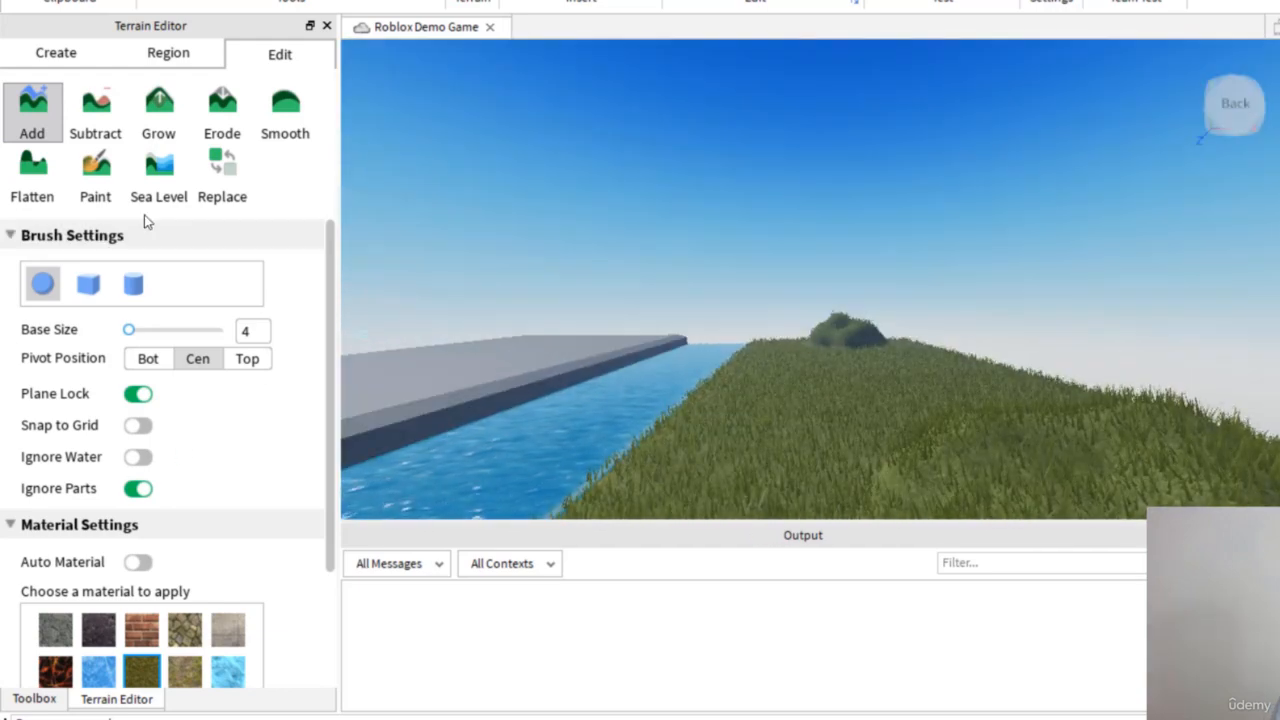
# Try carving hollows into the low grass bumps with the Subtract brush at base size 6 and undo them
pyautogui.moveTo(689, 346); pyautogui.dragTo(694, 349, button='right')
pyautogui.press('w')
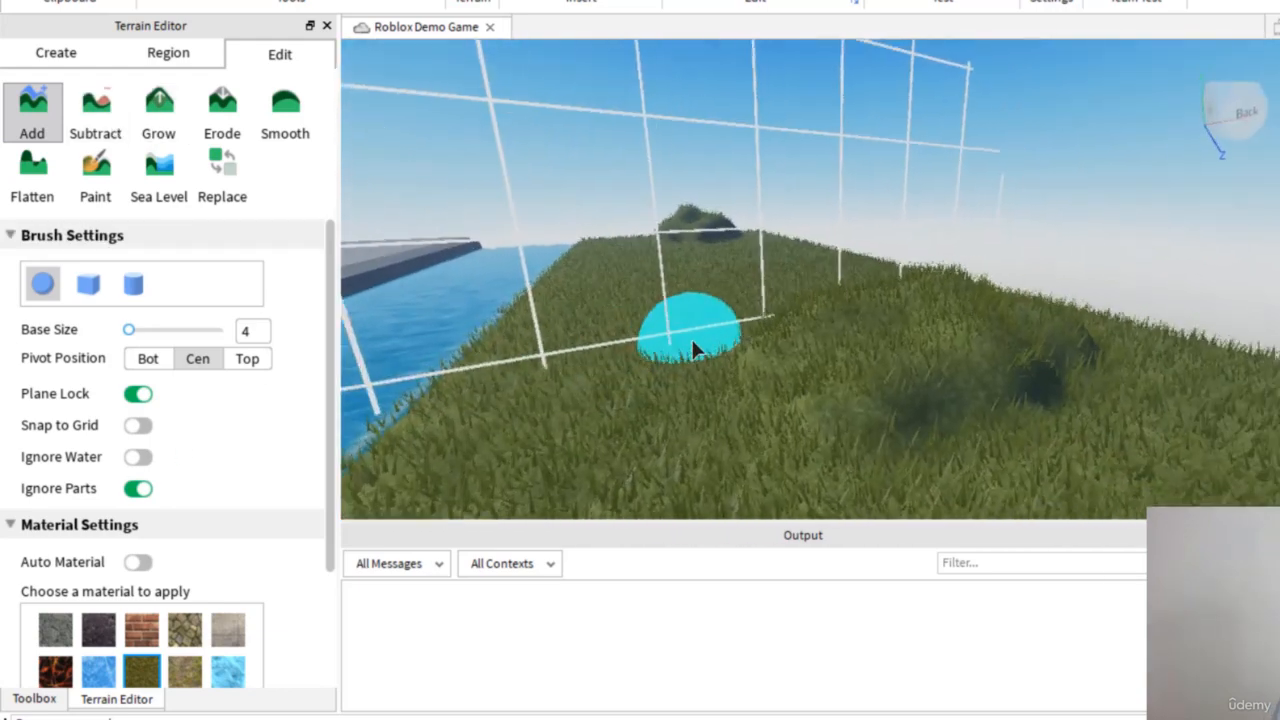
pyautogui.press('d')
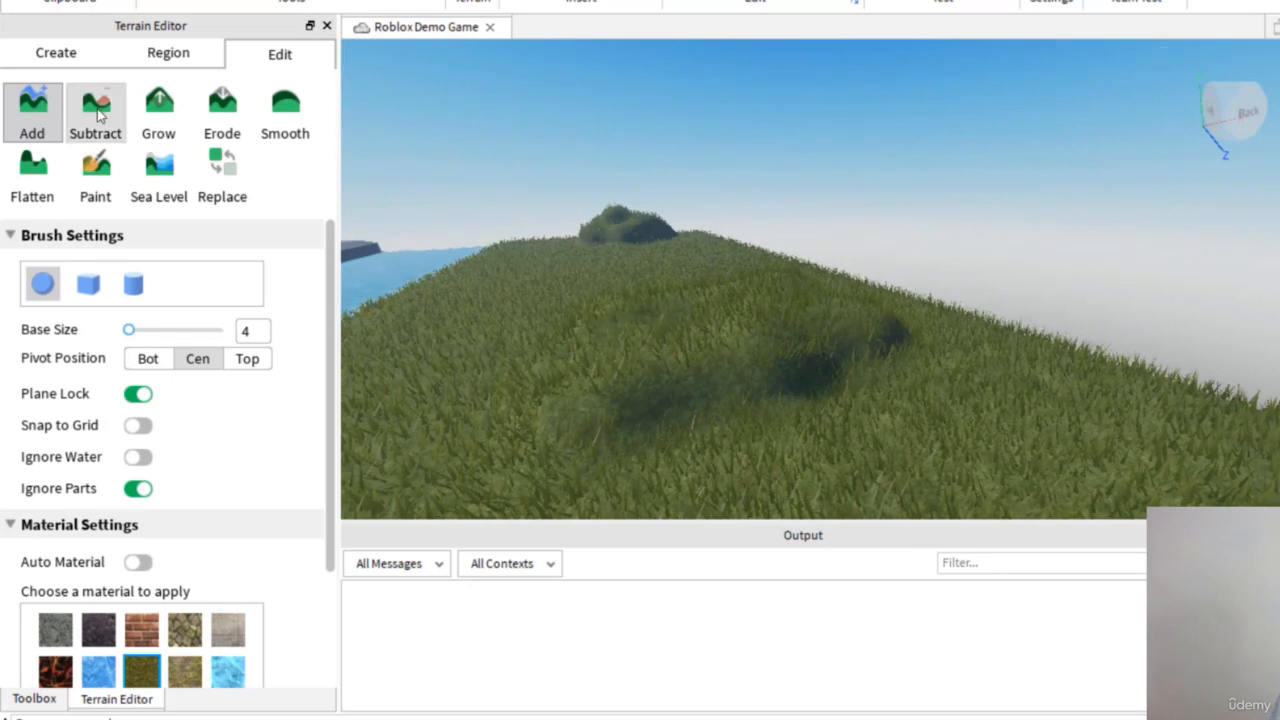
pyautogui.click(97, 113)
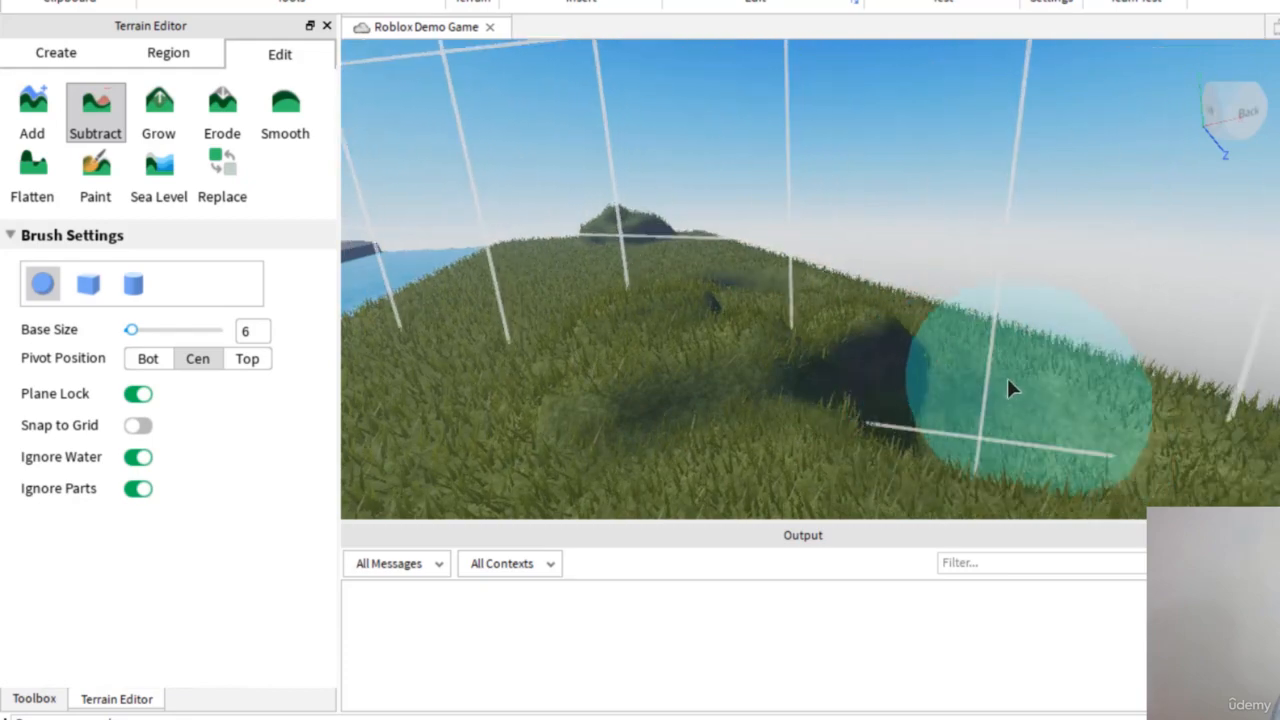
pyautogui.moveTo(865, 347); pyautogui.dragTo(930, 360, button='right')
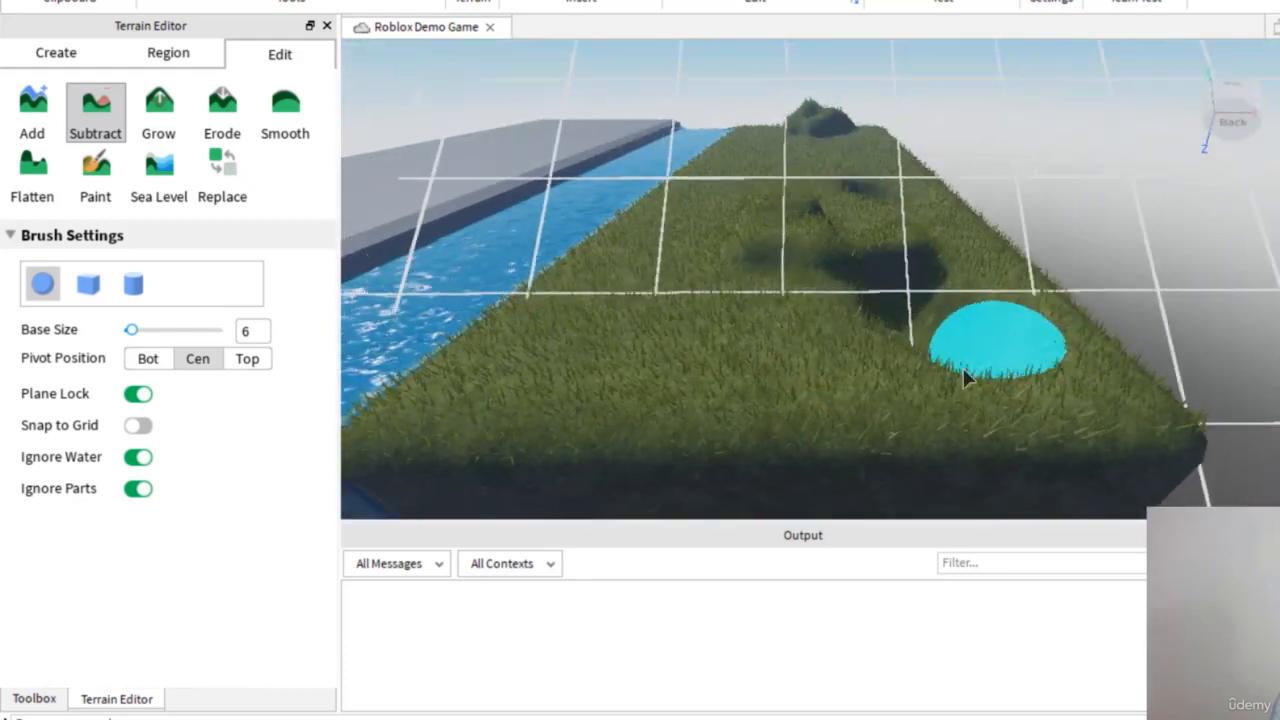
pyautogui.click(820, 288)
pyautogui.hotkey('ctrl', 'z')
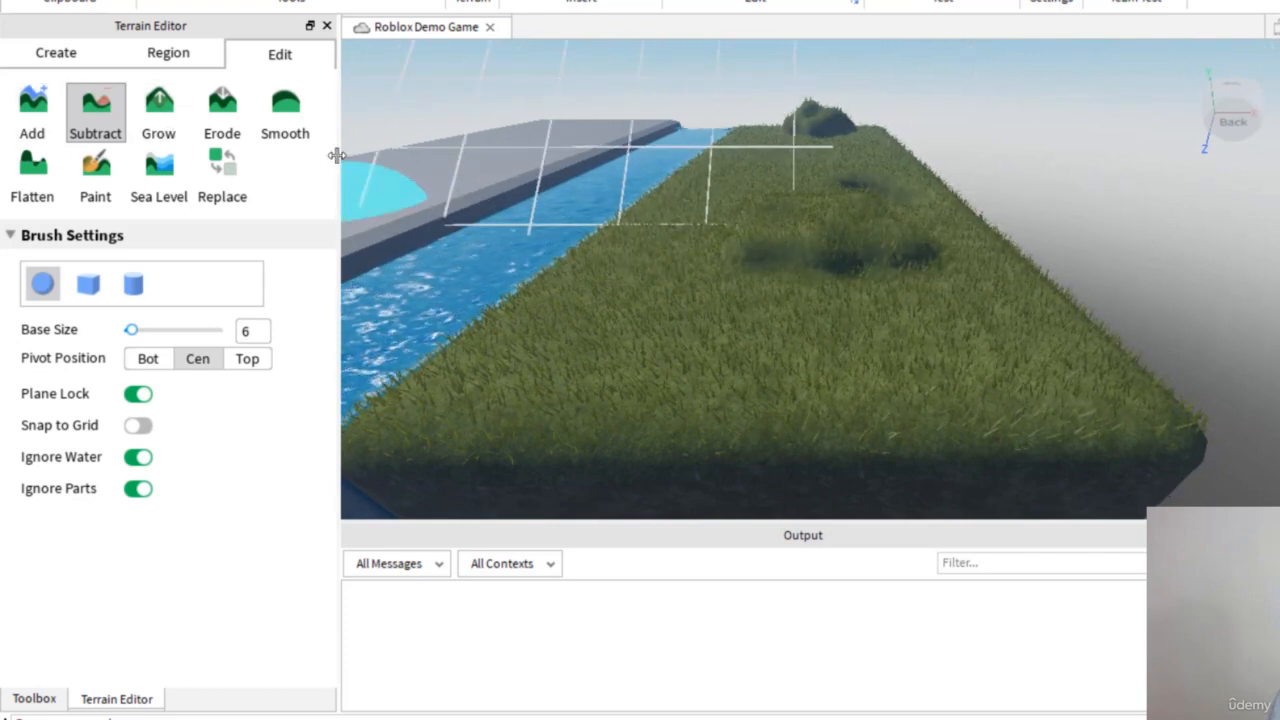
# Try subtracting terrain from the rock bank and the water with Ignore Water turned off, and undo the cuts
pyautogui.press('a')
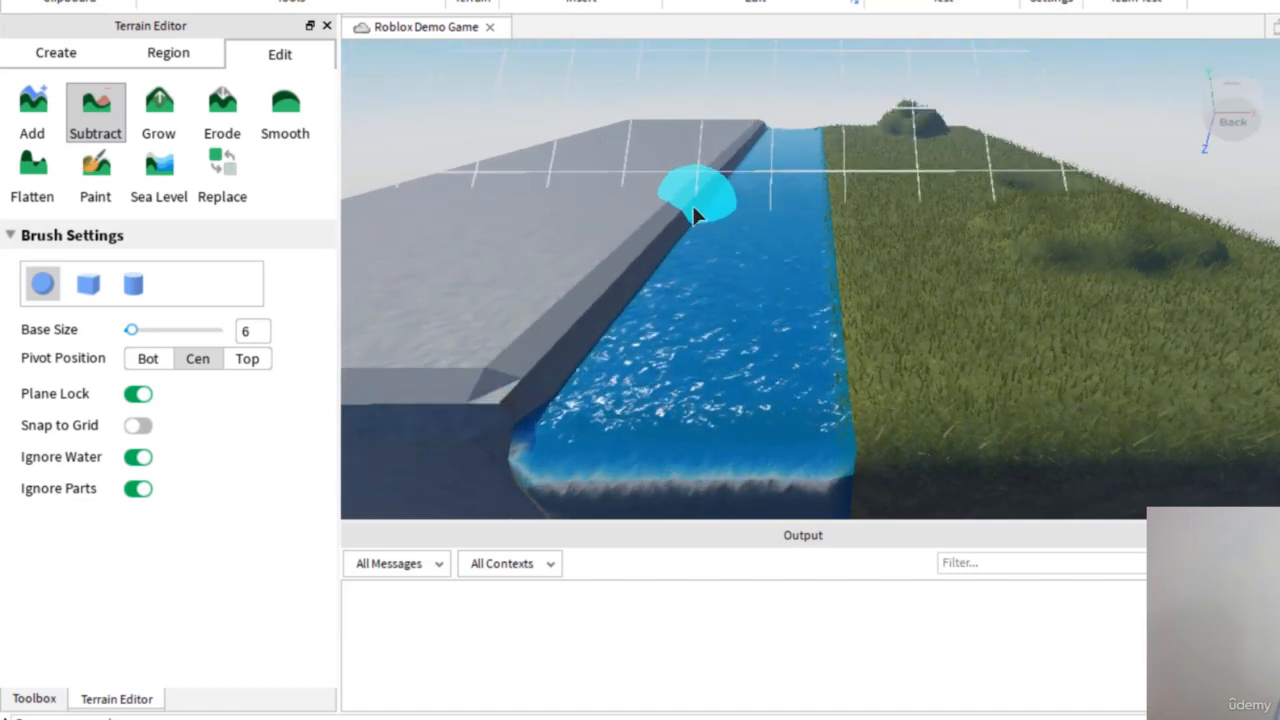
pyautogui.click(641, 292)
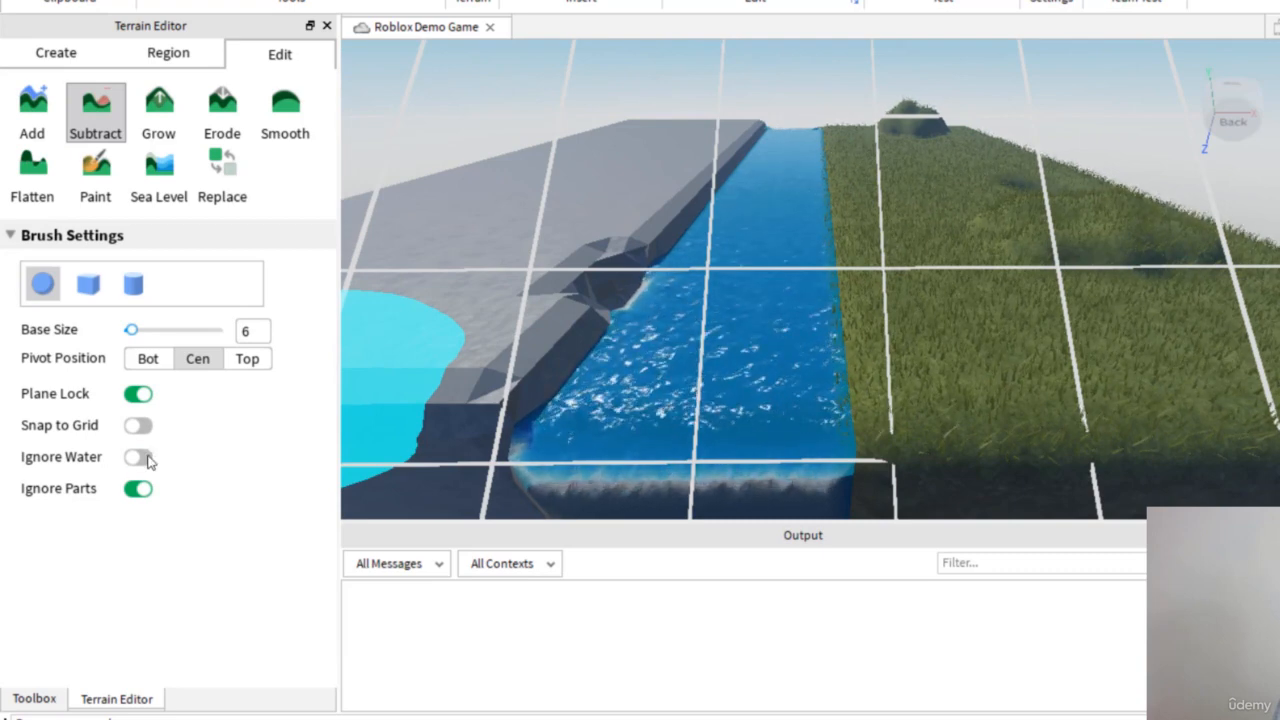
pyautogui.moveTo(619, 306)
pyautogui.mouseDown()
pyautogui.moveTo(761, 287)
pyautogui.moveTo(770, 260)
pyautogui.moveTo(728, 304)
pyautogui.mouseUp()
pyautogui.hotkey('ctrl', 'z')
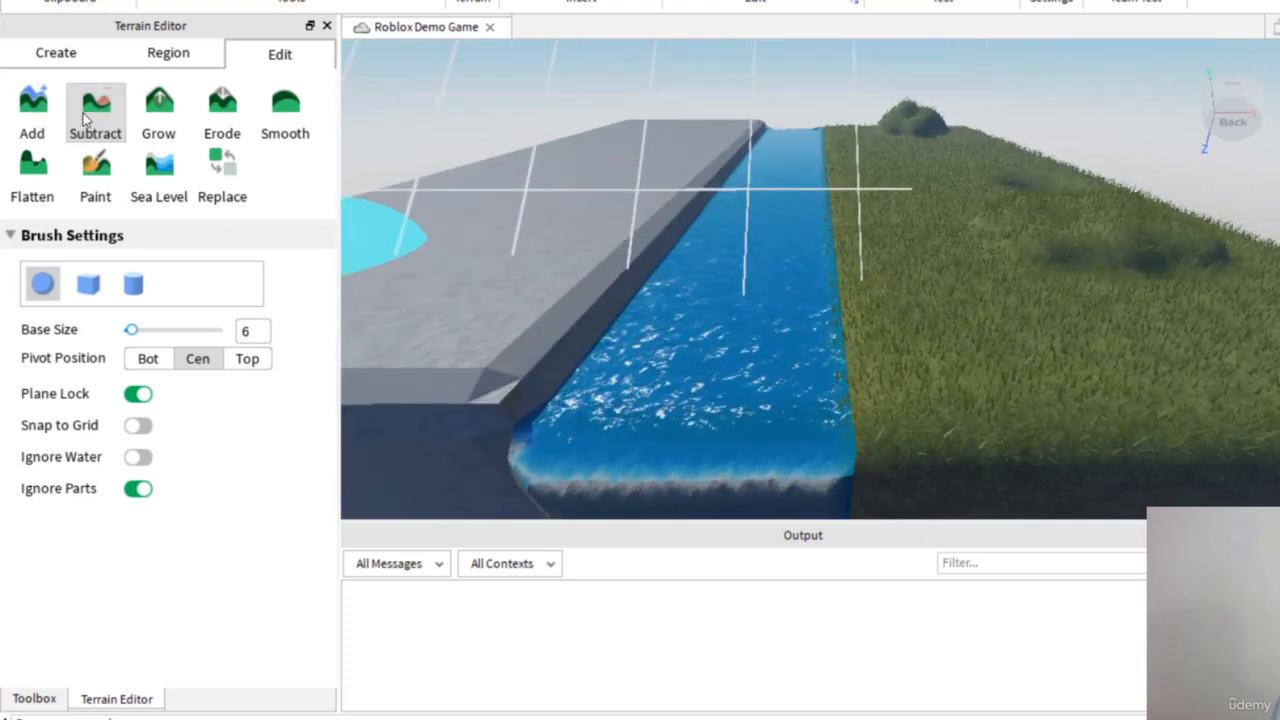
# Set up the Grow terrain brush with strength 0.5 and the Ground material
pyautogui.click(172, 118)
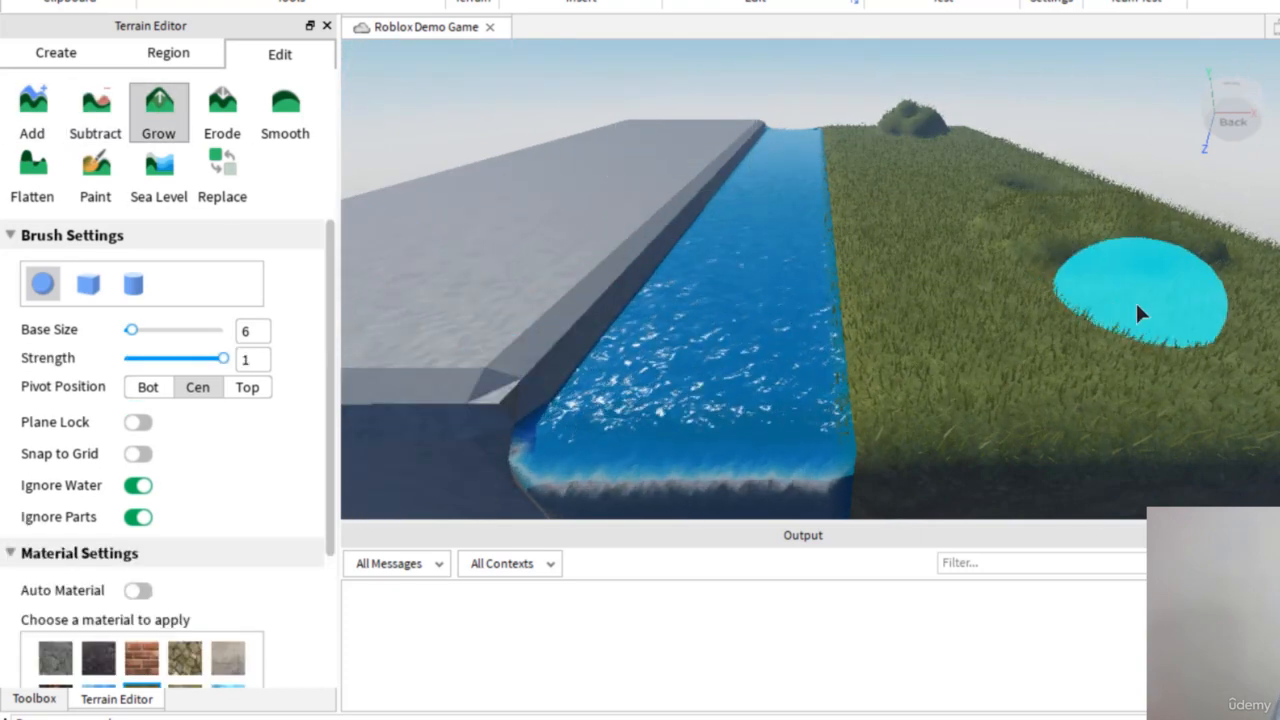
pyautogui.press('d')
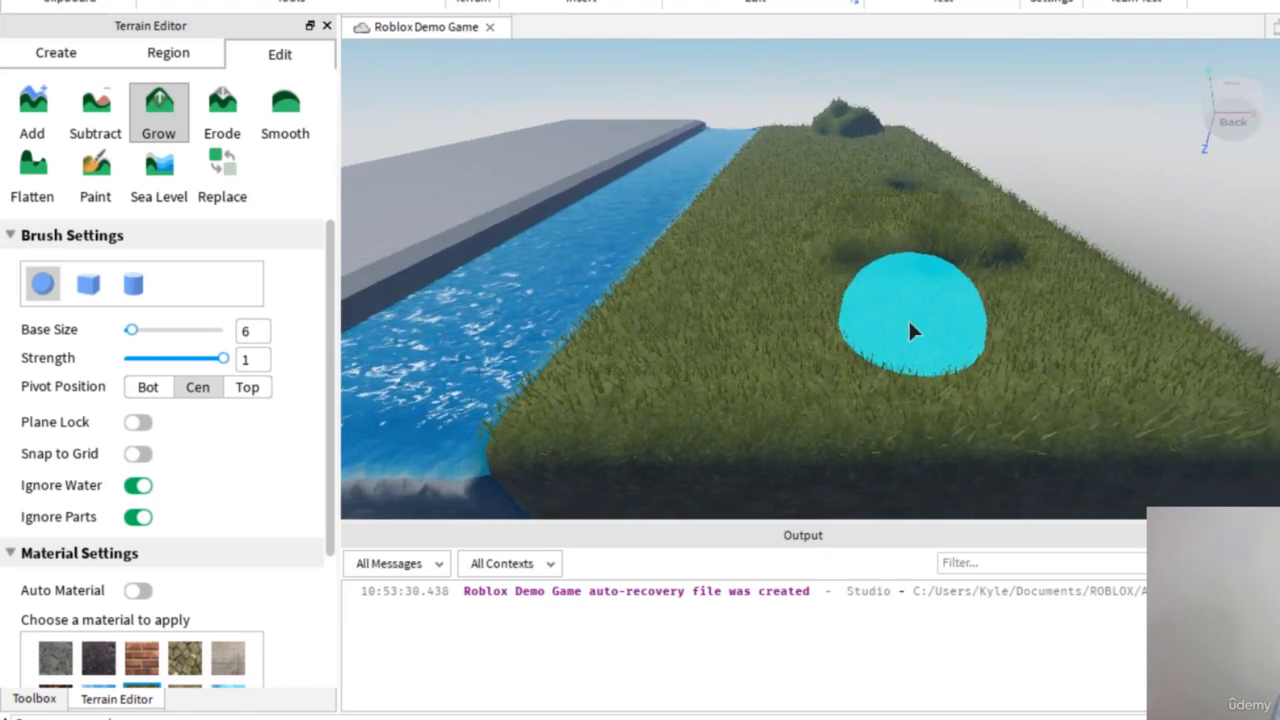
pyautogui.press('d')
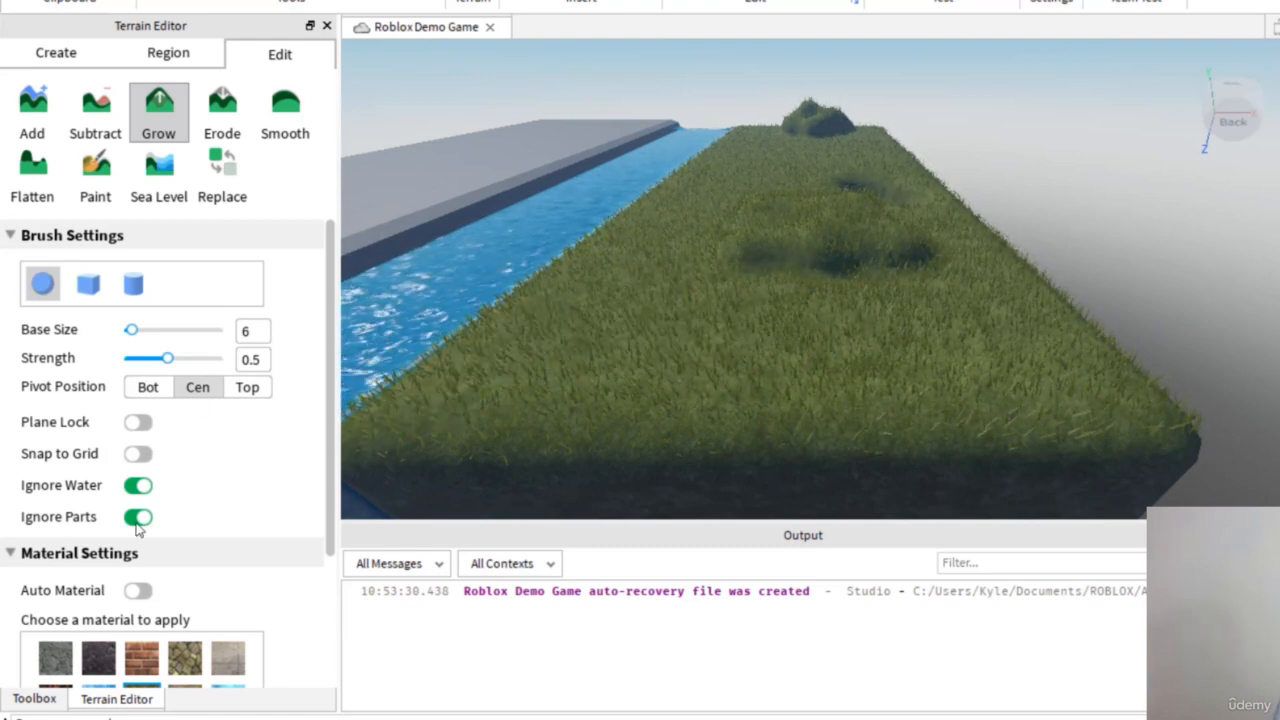
pyautogui.scroll(-3, 145, 570)
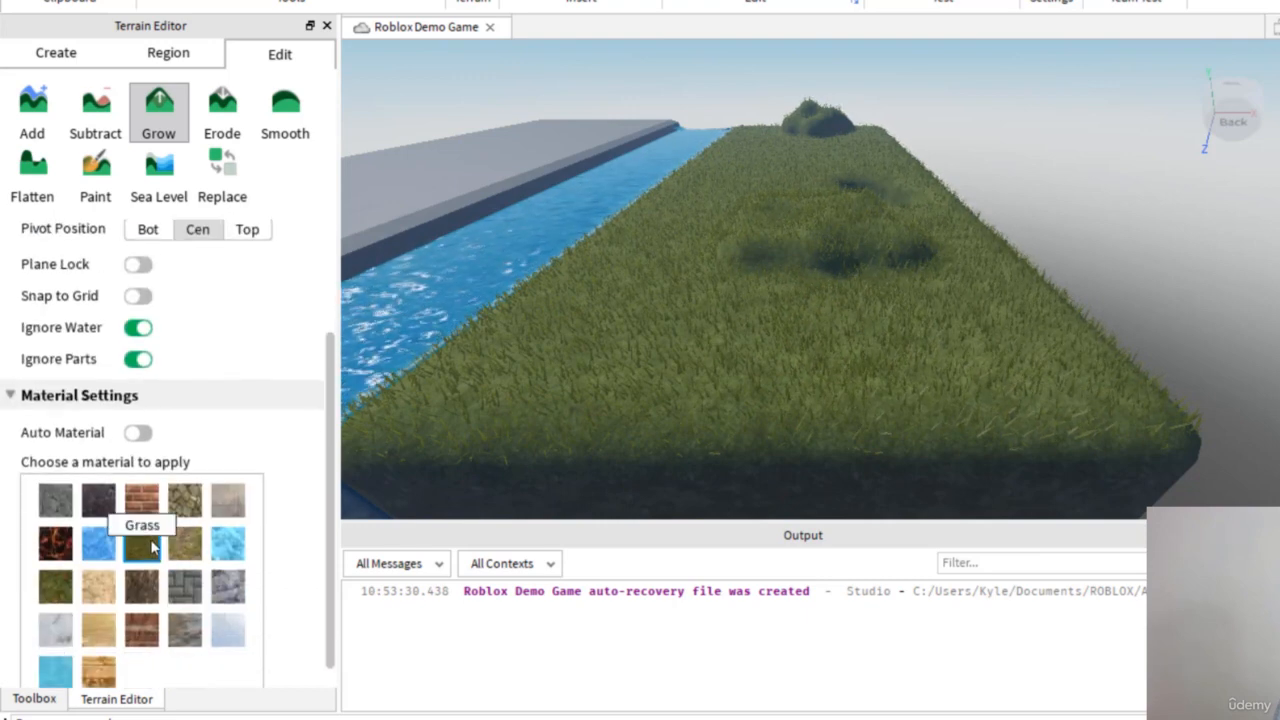
pyautogui.click(181, 549)
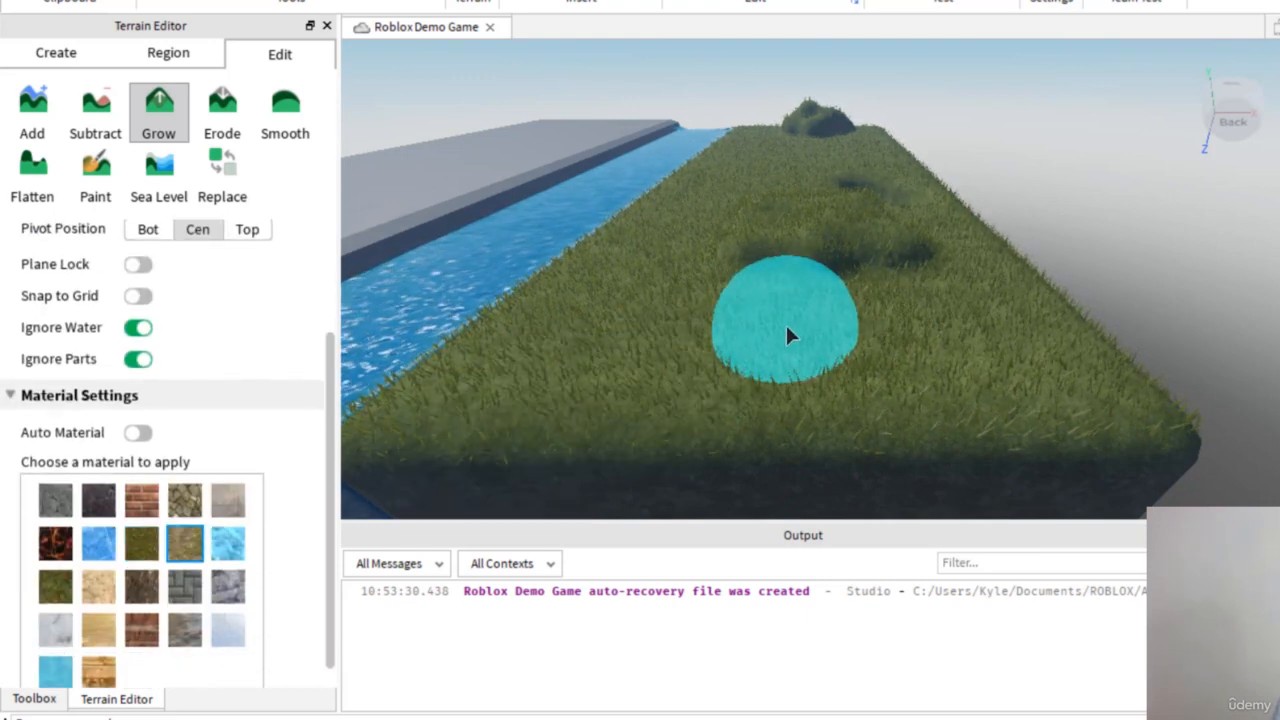
# Grow Ground terrain over the low grass bumps near the end of the grass strip
pyautogui.moveTo(786, 325)
pyautogui.mouseDown()
pyautogui.moveTo(914, 343)
pyautogui.moveTo(906, 317)
pyautogui.moveTo(872, 325)
pyautogui.mouseUp()
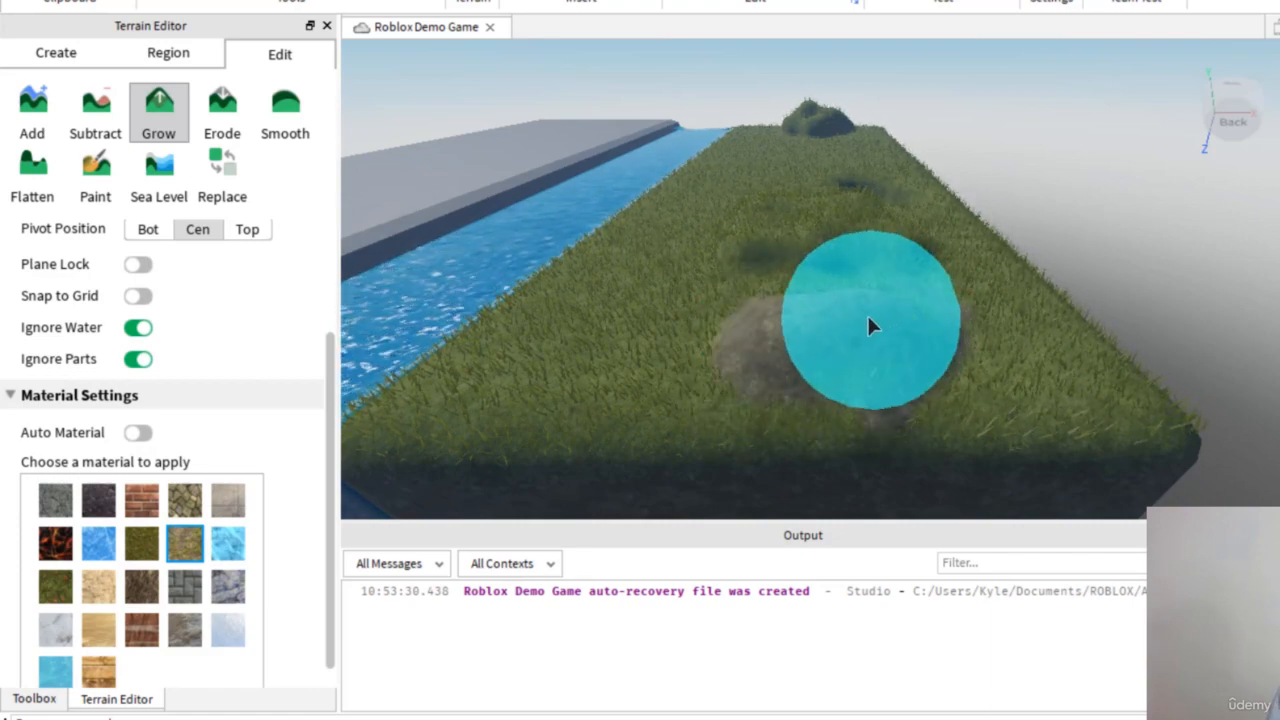
pyautogui.press('d')
pyautogui.press('w')
pyautogui.moveTo(822, 307); pyautogui.dragTo(802, 309, button='right')
pyautogui.press('d')
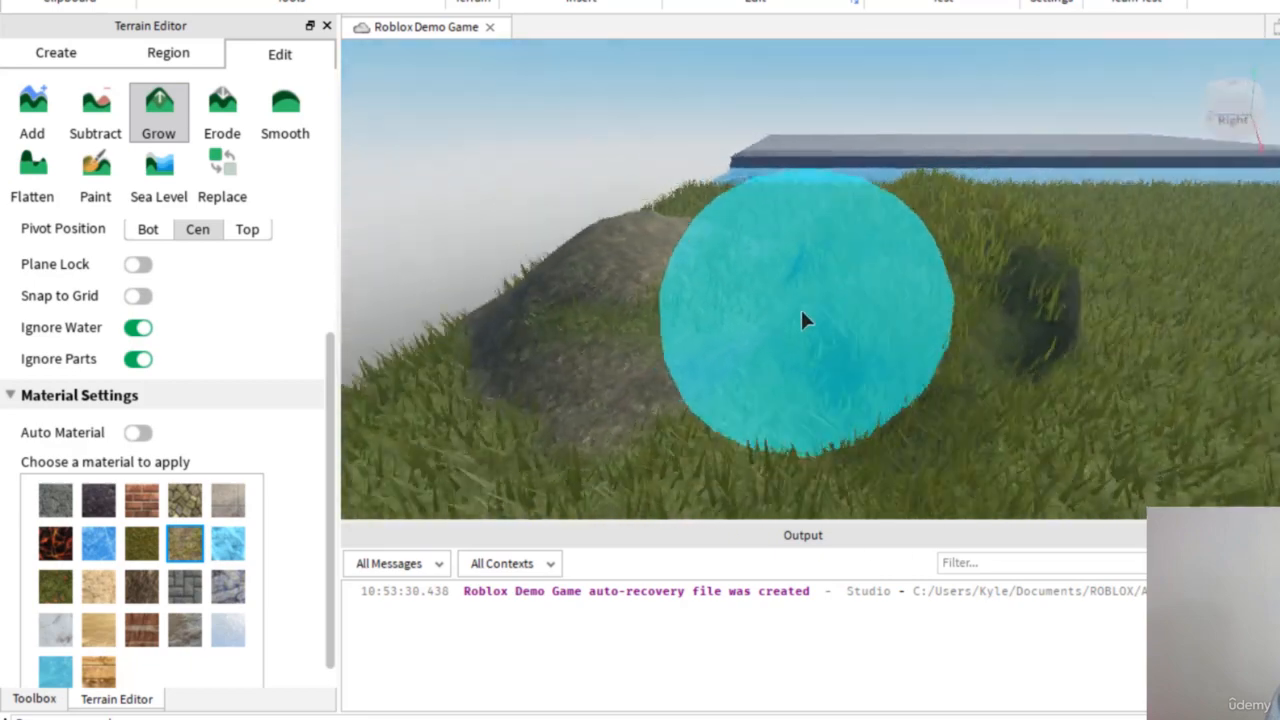
pyautogui.press('w')
pyautogui.moveTo(1112, 344); pyautogui.dragTo(1187, 348, button='right')
pyautogui.press('w')
pyautogui.press('s')
pyautogui.press('s')
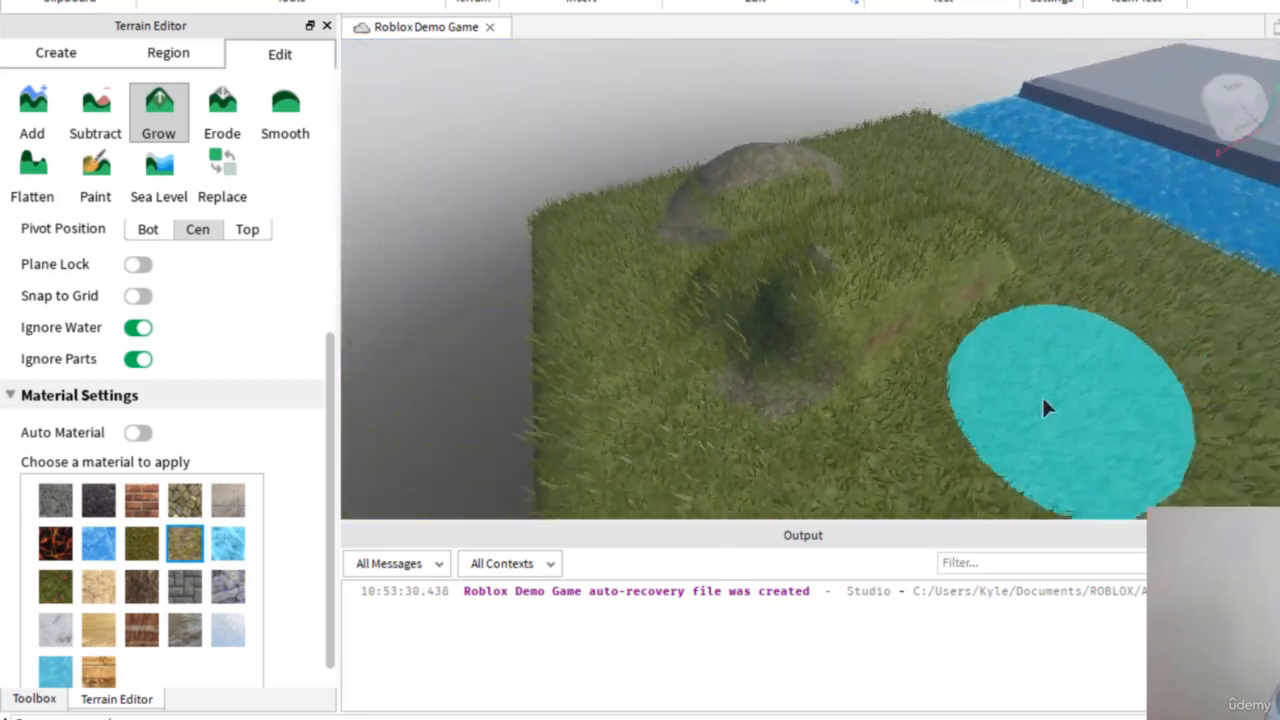
pyautogui.moveTo(929, 334)
pyautogui.mouseDown()
pyautogui.moveTo(926, 295)
pyautogui.moveTo(886, 323)
pyautogui.moveTo(774, 317)
pyautogui.moveTo(968, 310)
pyautogui.mouseUp()
# Grow more Ground terrain around the dark hollow to enlarge the mounds beside it
pyautogui.moveTo(1100, 356); pyautogui.dragTo(1099, 356, button='right')
pyautogui.press('w')
pyautogui.moveTo(1080, 268); pyautogui.dragTo(1082, 268, button='right')
pyautogui.press('a')
pyautogui.moveTo(748, 304)
pyautogui.mouseDown()
pyautogui.moveTo(720, 358)
pyautogui.moveTo(813, 277)
pyautogui.moveTo(830, 300)
pyautogui.mouseUp()
pyautogui.moveTo(1021, 253); pyautogui.dragTo(1044, 272, button='right')
pyautogui.press('d')
pyautogui.moveTo(1250, 405); pyautogui.dragTo(1250, 401, button='right')
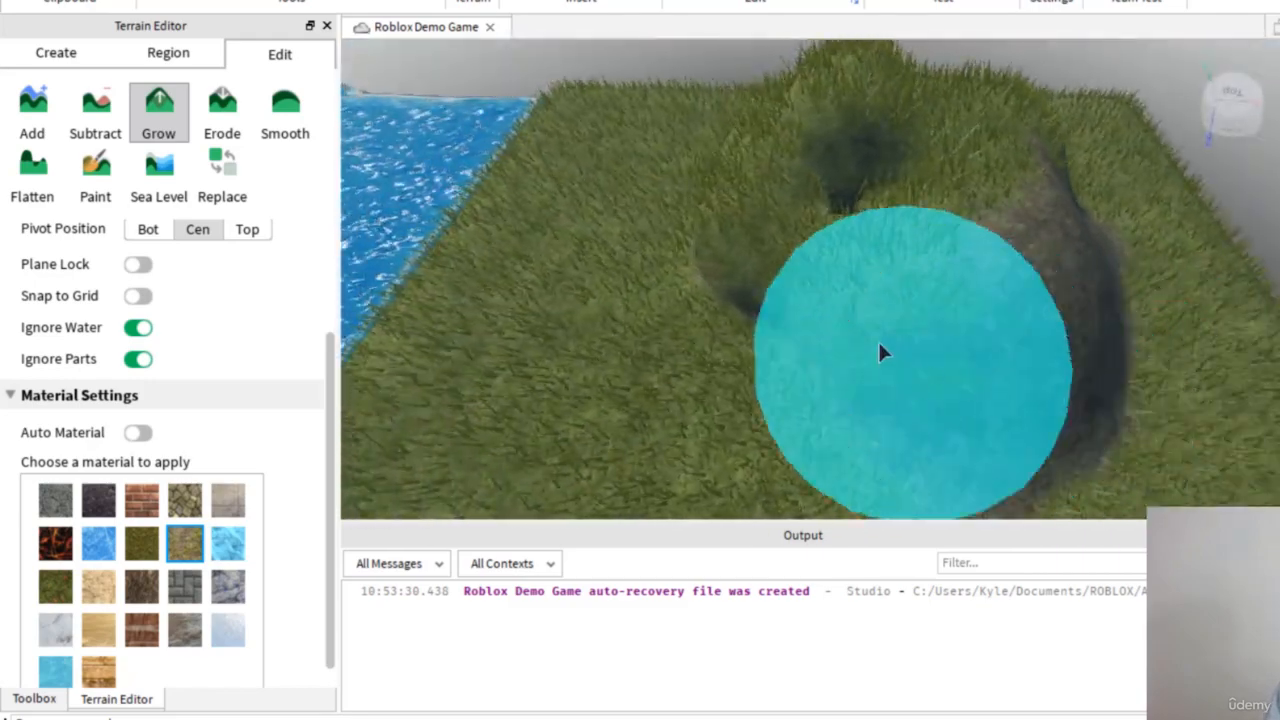
pyautogui.moveTo(840, 257)
pyautogui.mouseDown()
pyautogui.moveTo(775, 272)
pyautogui.moveTo(777, 327)
pyautogui.mouseUp()
# Try growing a Ground mound and a Concrete mound on the rock bank, and undo them
pyautogui.moveTo(675, 357); pyautogui.dragTo(677, 358, button='right')
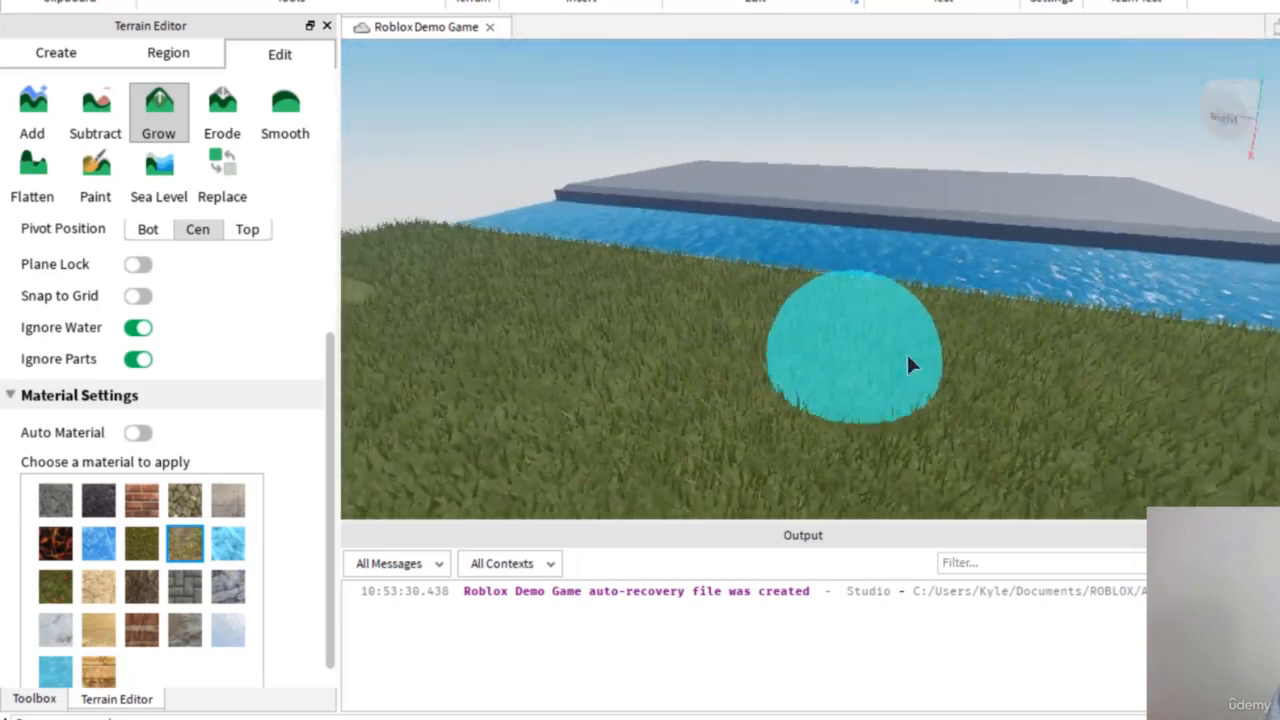
pyautogui.press('s')
pyautogui.press('w')
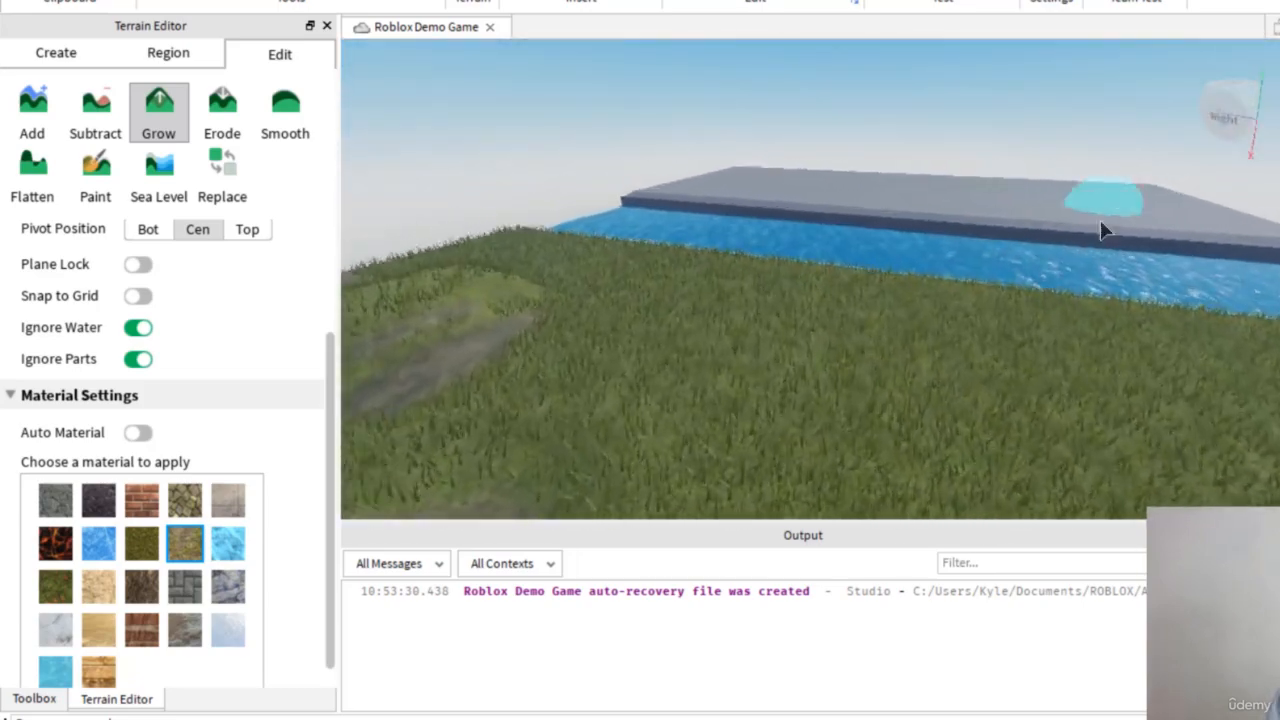
pyautogui.moveTo(1088, 274); pyautogui.dragTo(1089, 274, button='right')
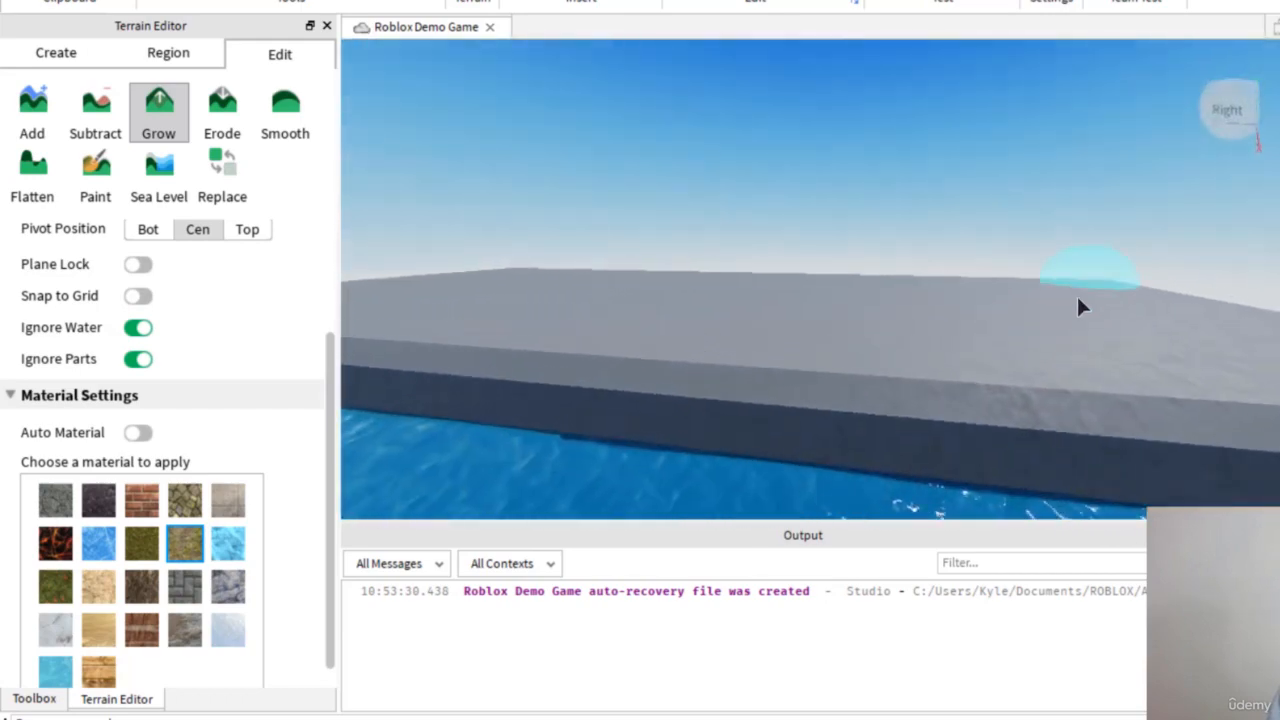
pyautogui.moveTo(979, 345)
pyautogui.mouseDown()
pyautogui.moveTo(906, 326)
pyautogui.moveTo(950, 325)
pyautogui.mouseUp()
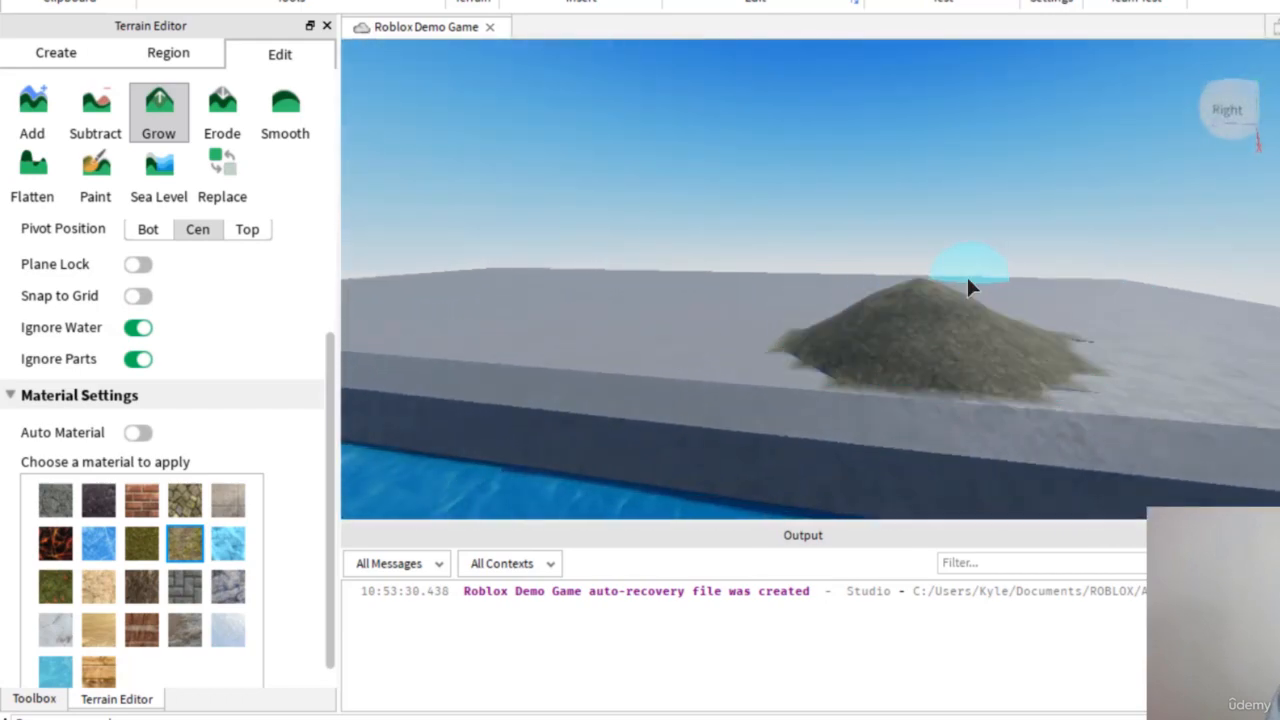
pyautogui.hotkey('ctrl', 'z')
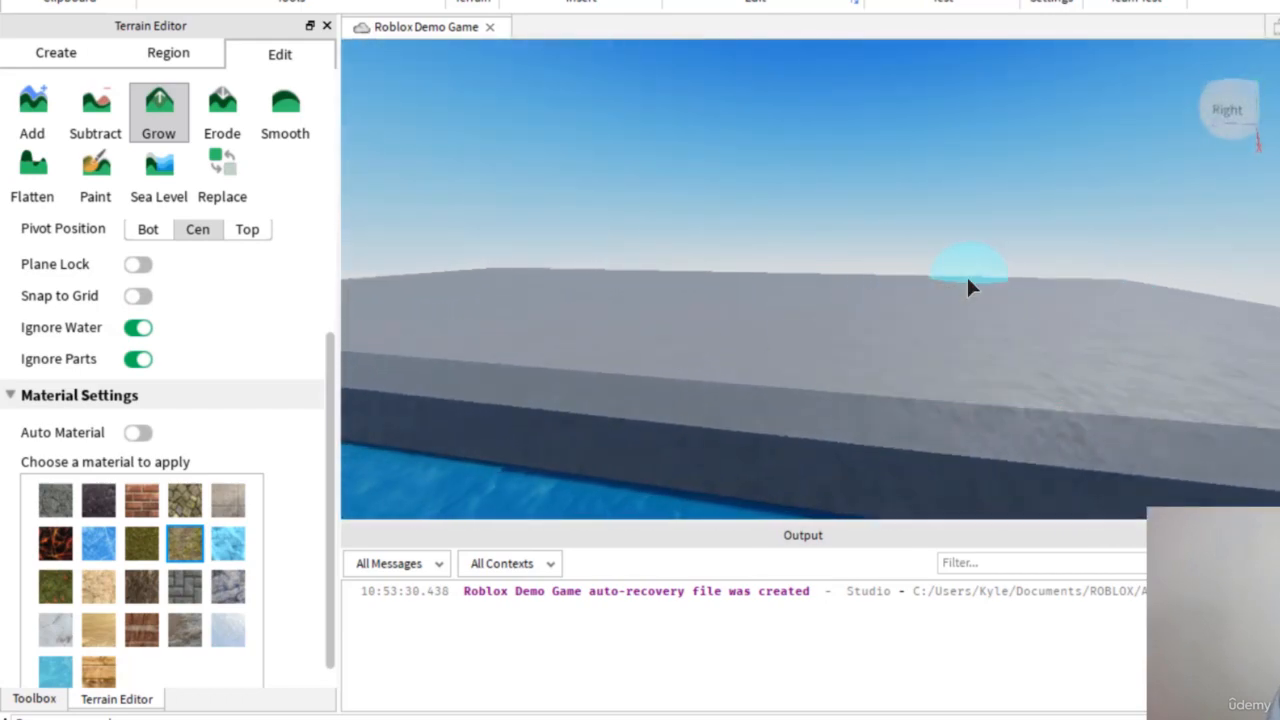
pyautogui.click(239, 510)
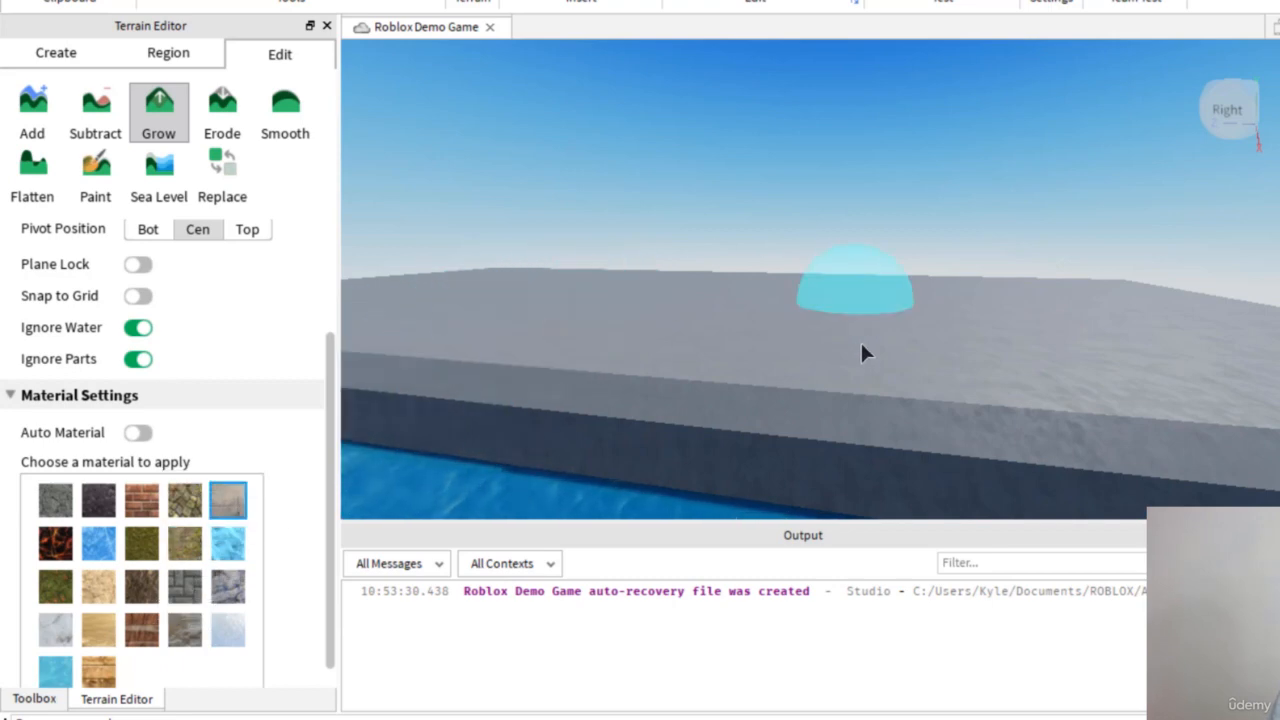
pyautogui.moveTo(880, 331)
pyautogui.mouseDown()
pyautogui.moveTo(911, 354)
pyautogui.moveTo(860, 308)
pyautogui.moveTo(988, 335)
pyautogui.moveTo(708, 355)
pyautogui.moveTo(818, 325)
pyautogui.mouseUp()
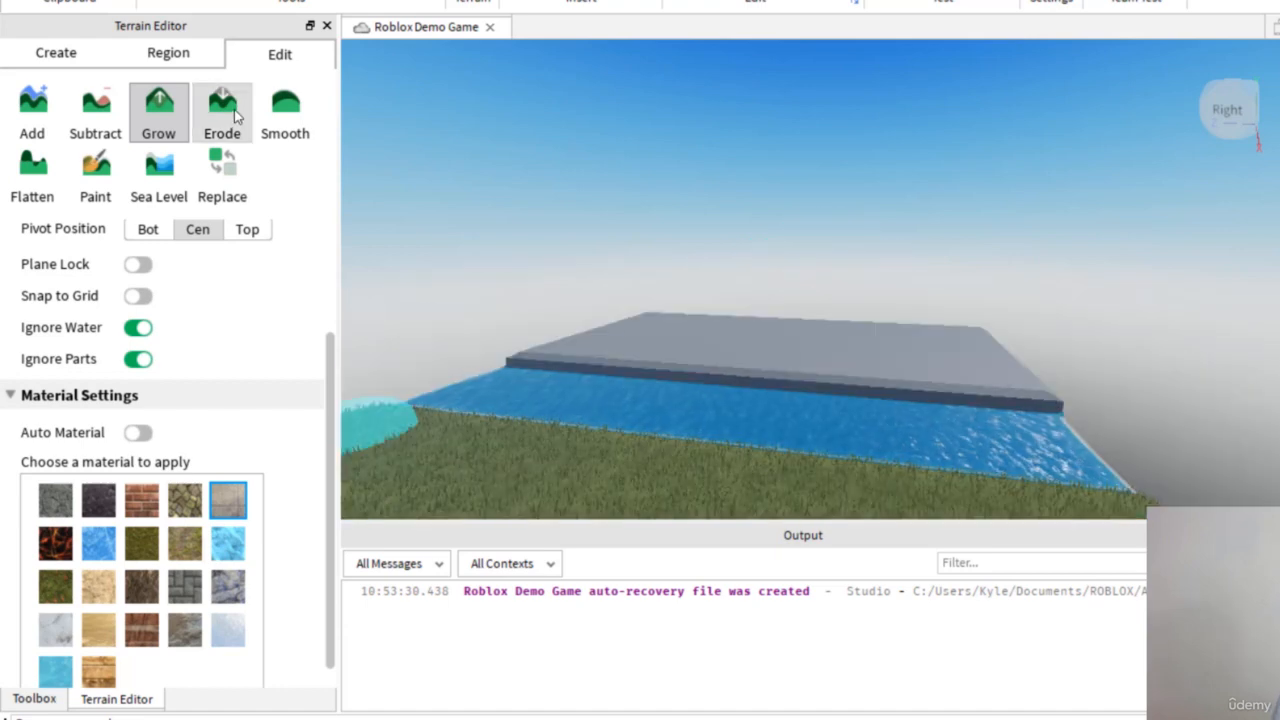
# Try the Erode brush on the Ground mound at strength 1 and at strength 0.2
pyautogui.click(234, 115)
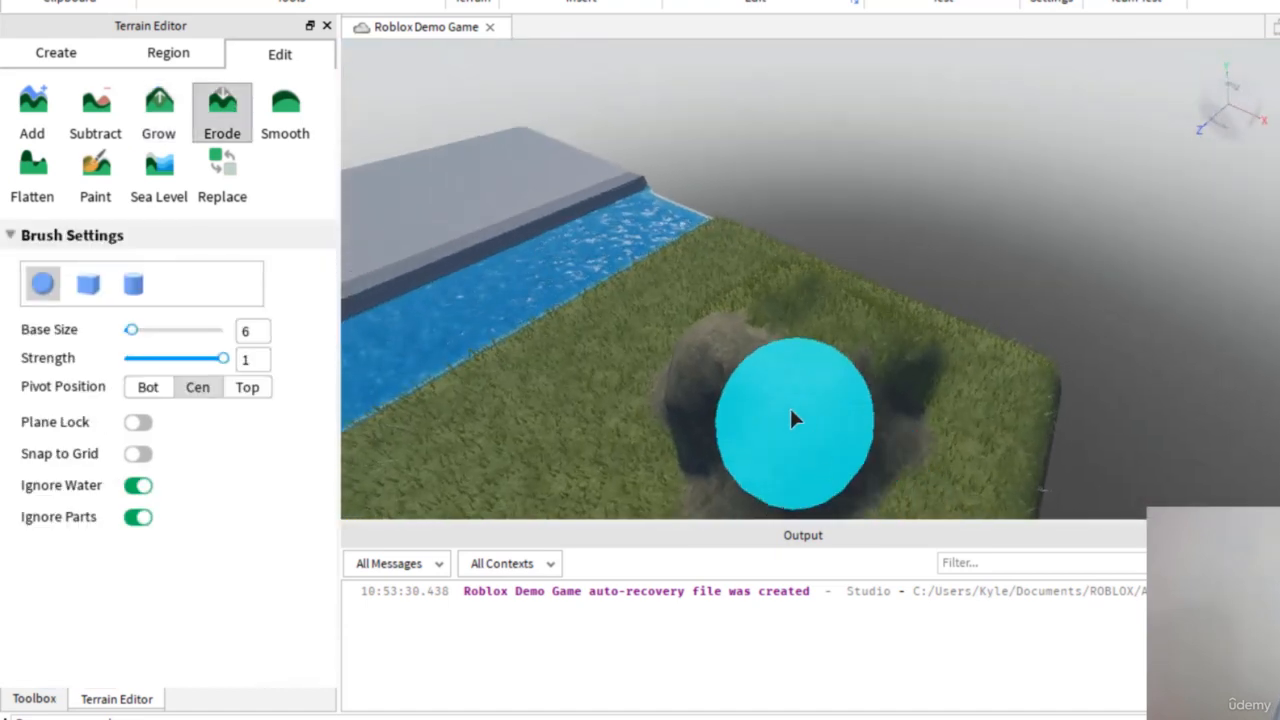
pyautogui.moveTo(792, 418)
pyautogui.mouseDown()
pyautogui.moveTo(734, 363)
pyautogui.moveTo(800, 434)
pyautogui.moveTo(776, 444)
pyautogui.mouseUp()
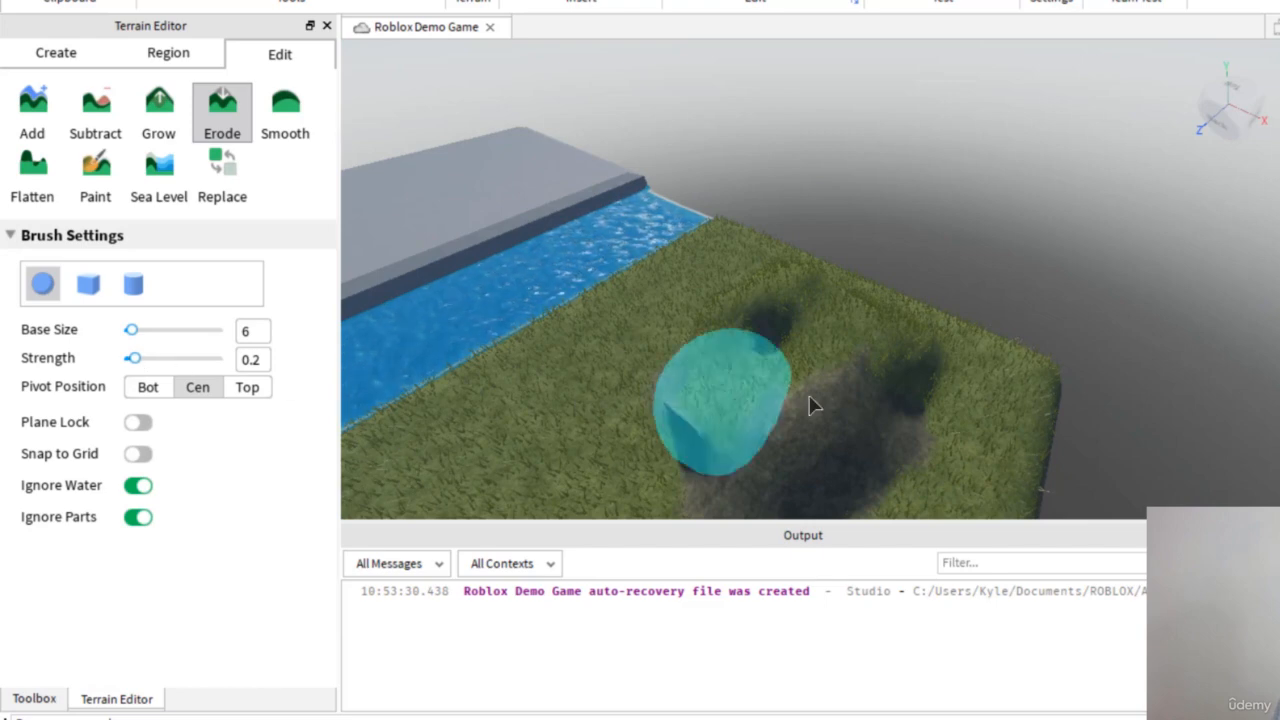
pyautogui.moveTo(831, 391); pyautogui.dragTo(897, 477)
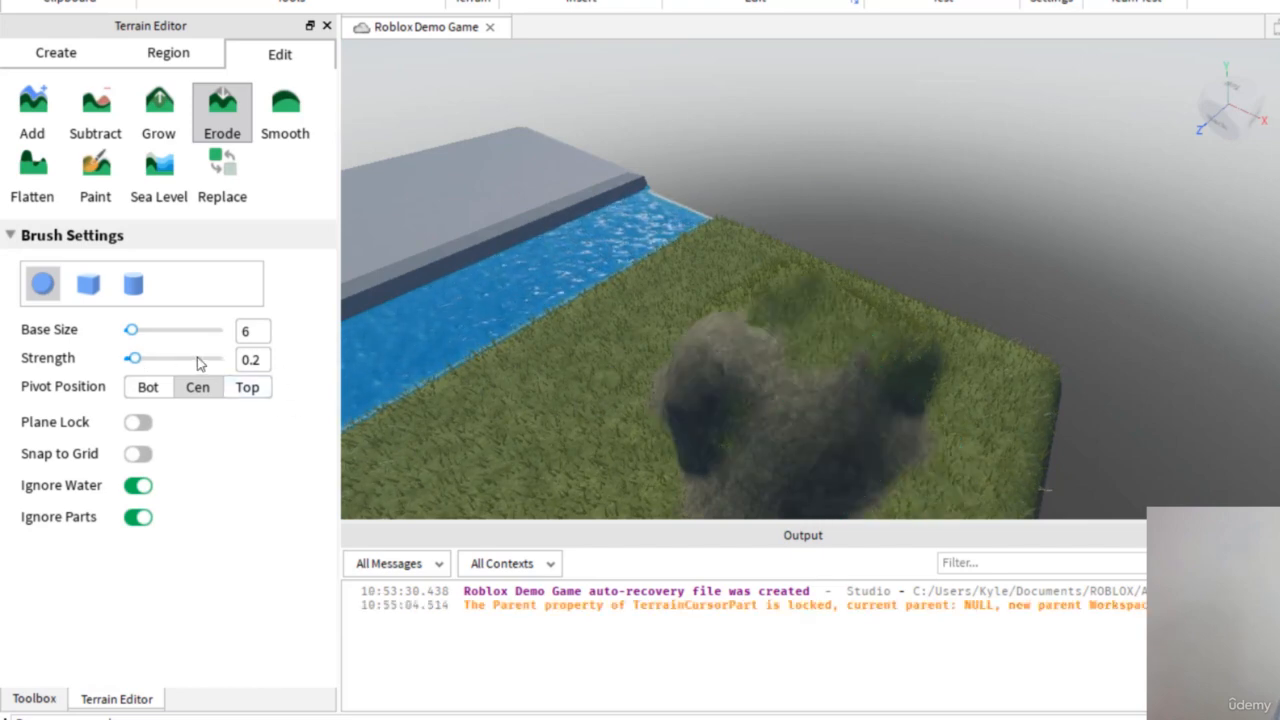
# Smooth the Ground mound with the Smooth brush at base size 6 and strength 0.6
pyautogui.click(286, 115)
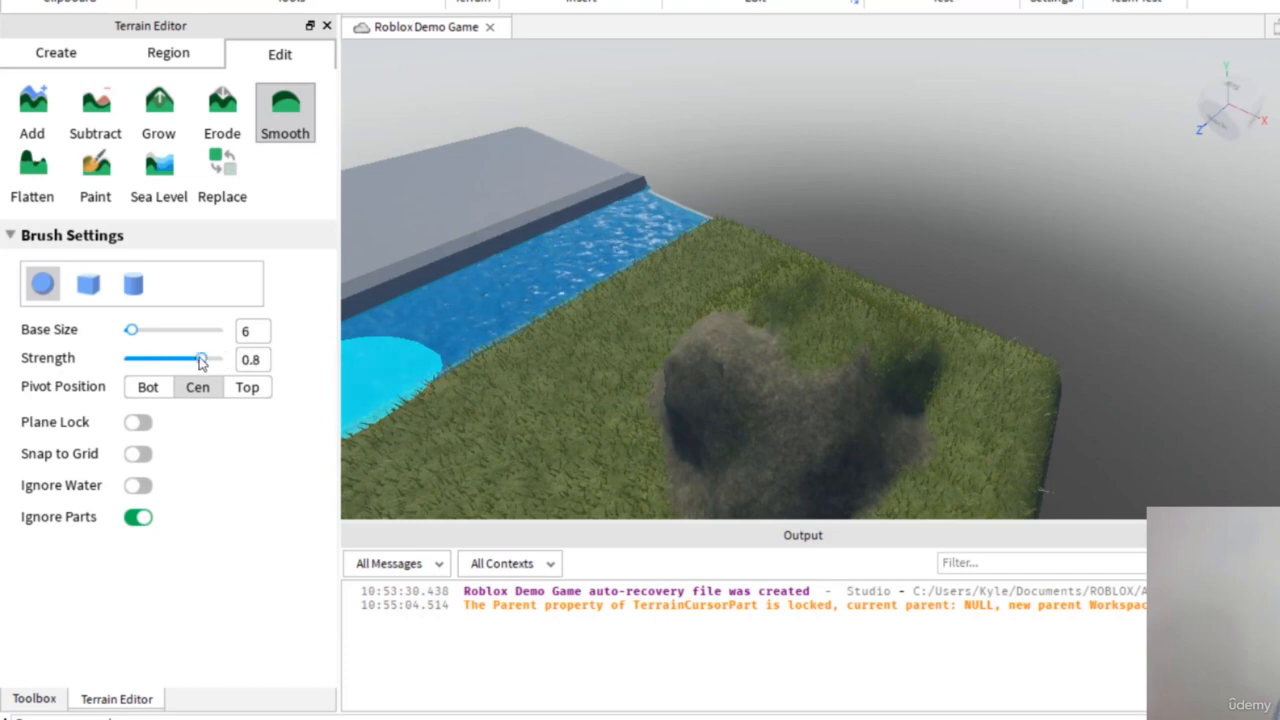
pyautogui.moveTo(805, 412)
pyautogui.mouseDown()
pyautogui.moveTo(857, 420)
pyautogui.moveTo(817, 437)
pyautogui.moveTo(888, 408)
pyautogui.moveTo(711, 409)
pyautogui.moveTo(820, 405)
pyautogui.mouseUp()
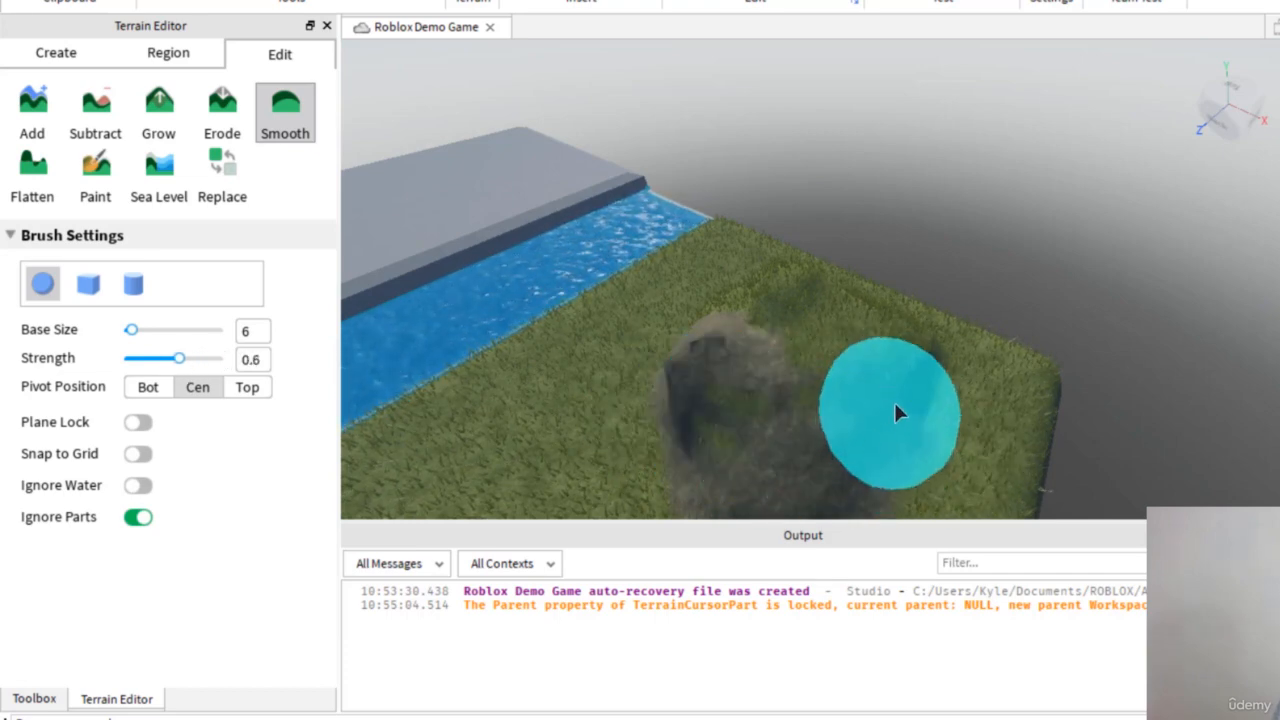
pyautogui.press('d')
pyautogui.moveTo(920, 431); pyautogui.dragTo(920, 431, button='right')
pyautogui.press('d')
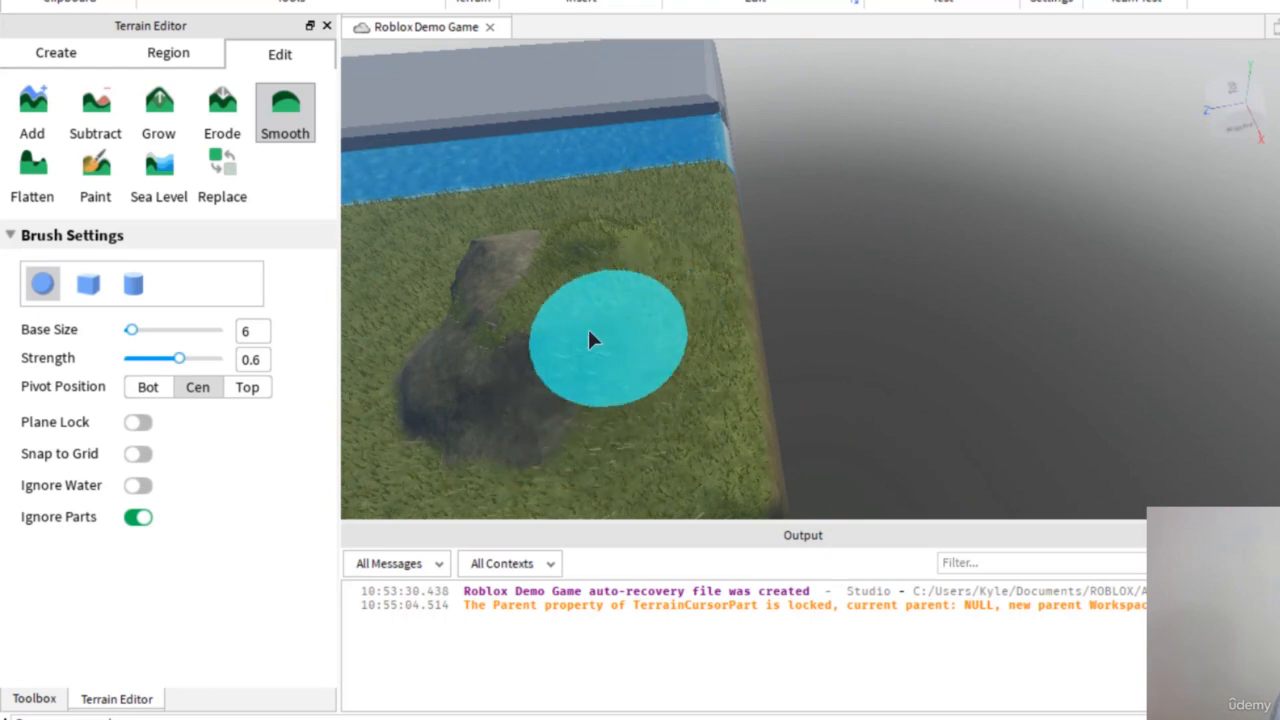
pyautogui.press('a')
pyautogui.moveTo(684, 364)
pyautogui.mouseDown(button='right')
pyautogui.moveTo(765, 362)
pyautogui.moveTo(686, 364)
pyautogui.mouseUp(button='right')
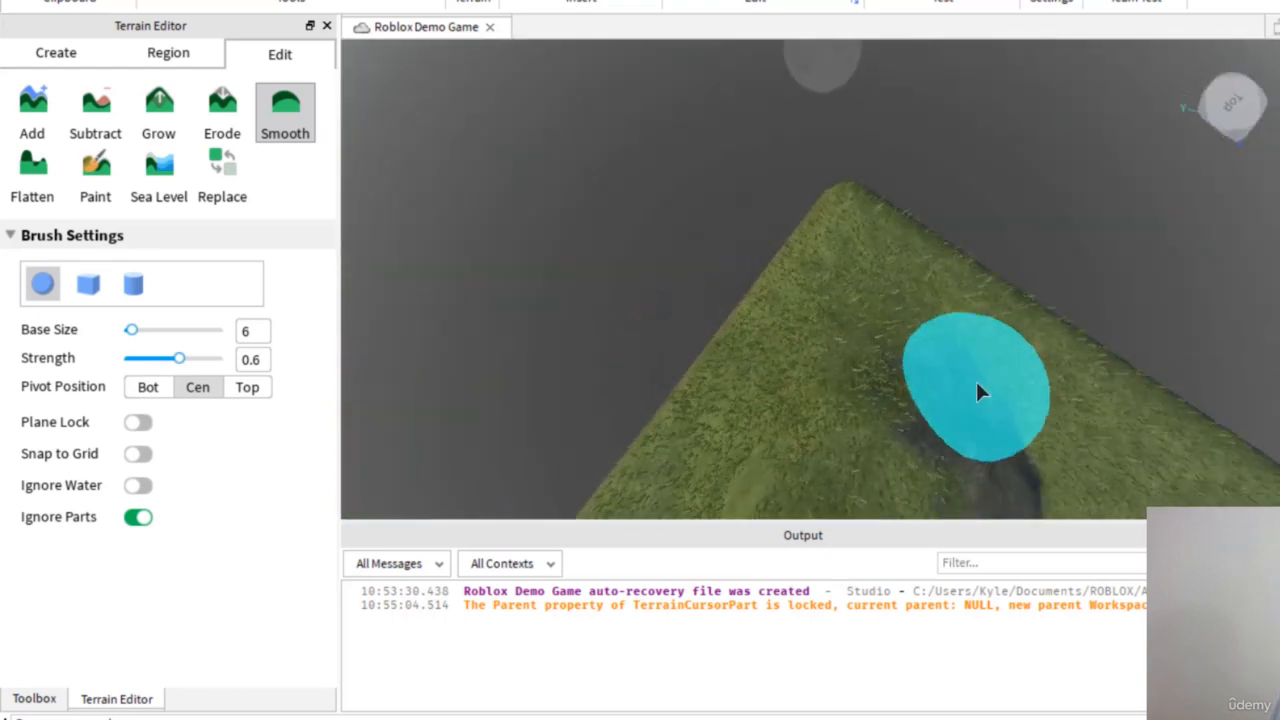
# Smooth the side of the grass-covered bump near the end of the strip
pyautogui.moveTo(976, 381); pyautogui.dragTo(962, 365, button='right')
pyautogui.press('w')
pyautogui.moveTo(909, 310); pyautogui.dragTo(909, 307, button='right')
pyautogui.press('w')
pyautogui.moveTo(1029, 365)
pyautogui.mouseDown(button='right')
pyautogui.moveTo(1018, 367)
pyautogui.moveTo(1043, 358)
pyautogui.mouseUp(button='right')
pyautogui.press('s')
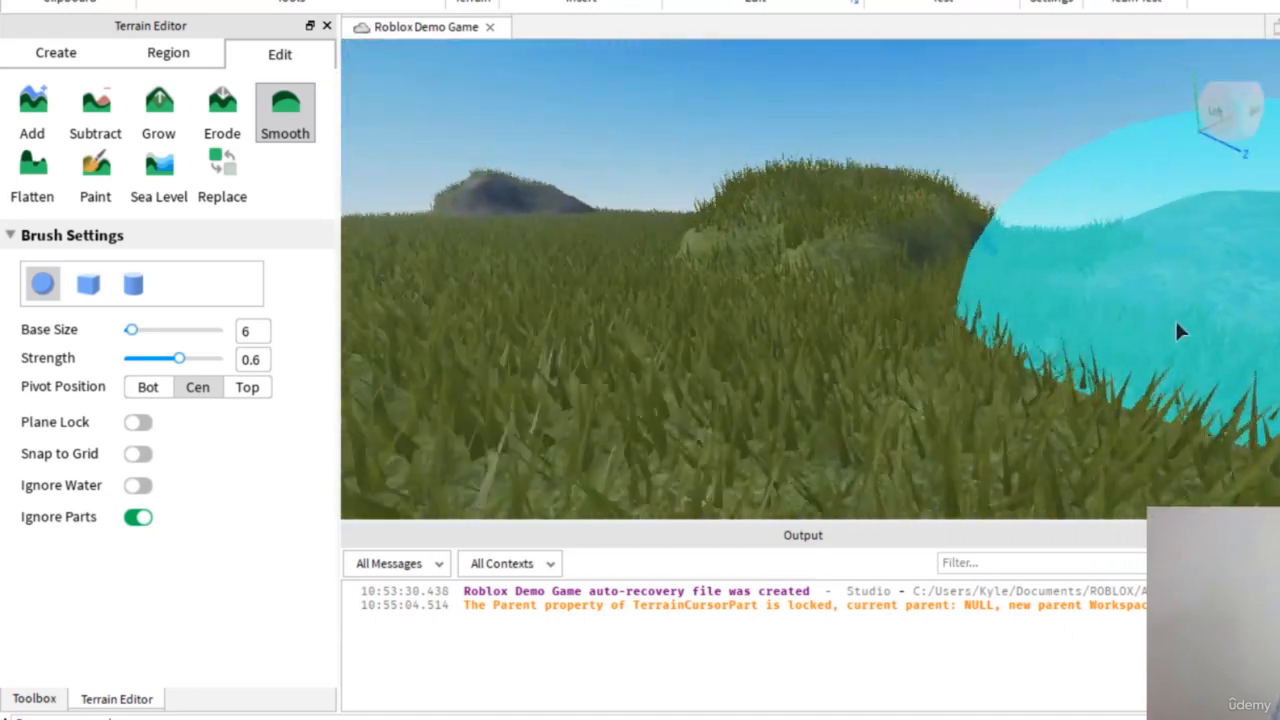
pyautogui.moveTo(985, 261)
pyautogui.mouseDown()
pyautogui.moveTo(985, 238)
pyautogui.moveTo(953, 270)
pyautogui.moveTo(749, 234)
pyautogui.moveTo(909, 297)
pyautogui.moveTo(1057, 314)
pyautogui.moveTo(1030, 265)
pyautogui.mouseUp()
# Flatten the top of the grass-covered bump with the Flatten brush at base size 6 and strength 1
pyautogui.press('w')
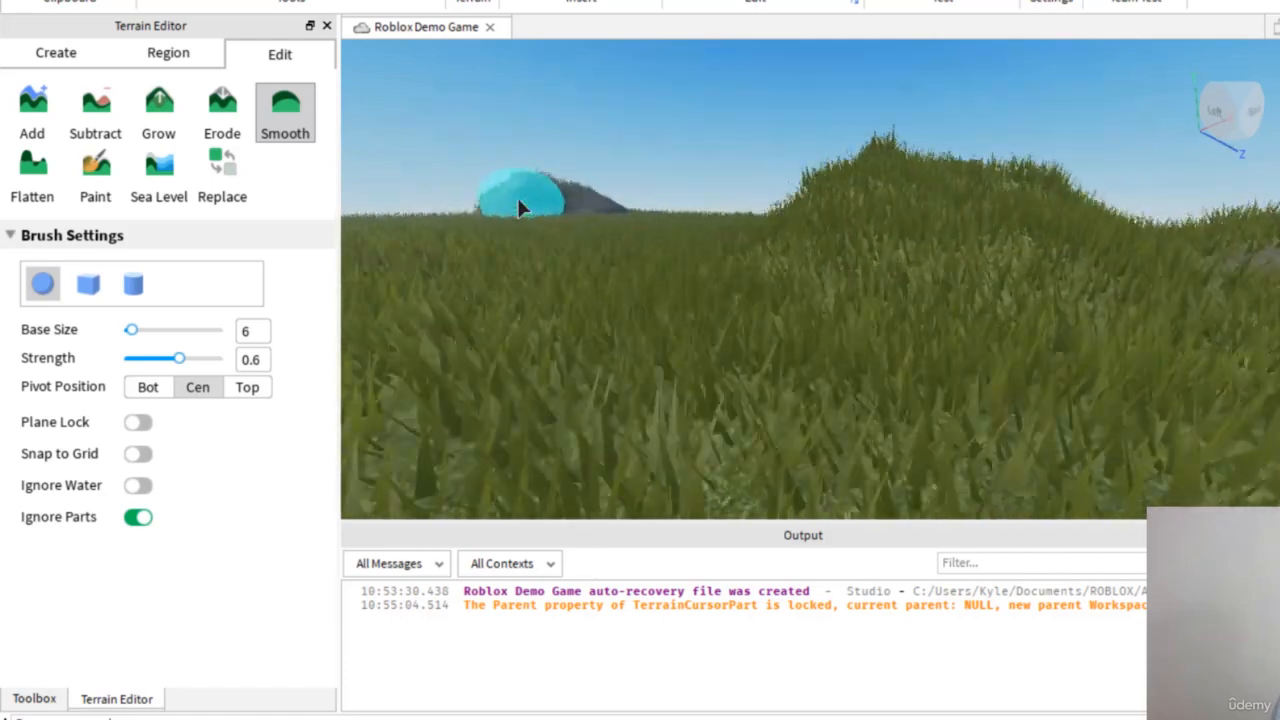
pyautogui.moveTo(517, 202); pyautogui.dragTo(517, 204, button='right')
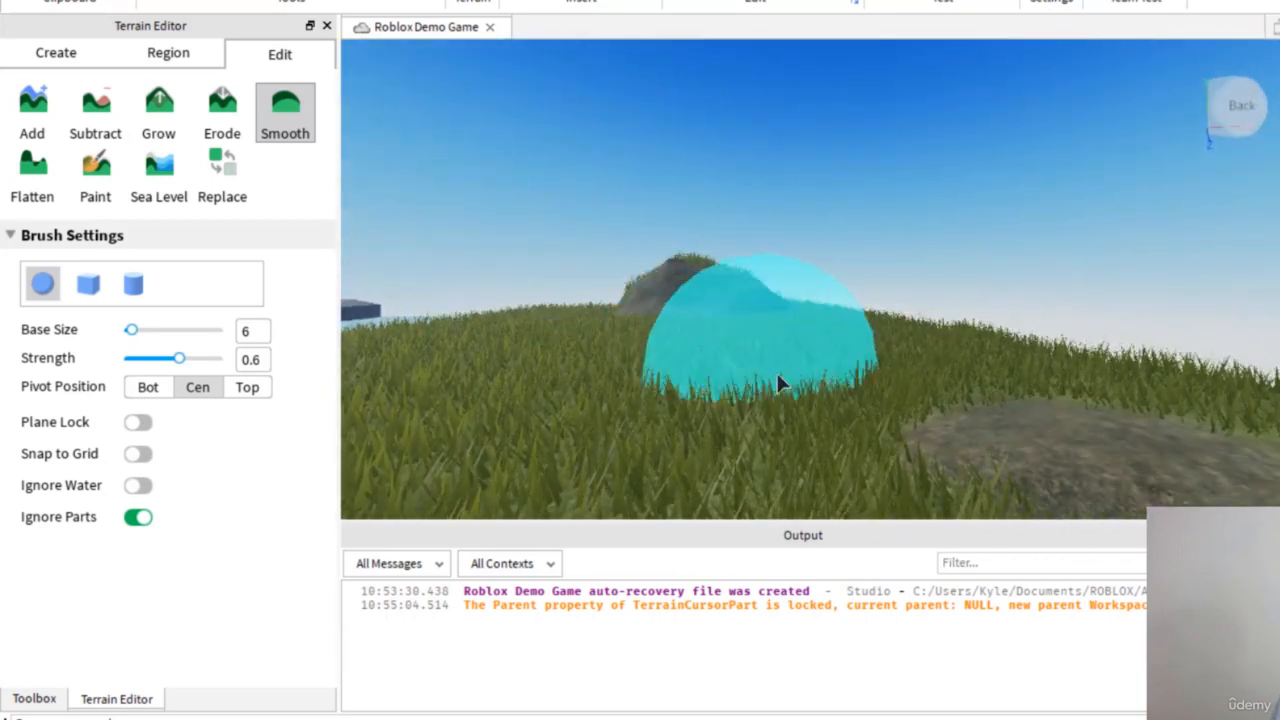
pyautogui.moveTo(581, 287); pyautogui.dragTo(581, 287, button='right')
pyautogui.press('d')
pyautogui.press('s')
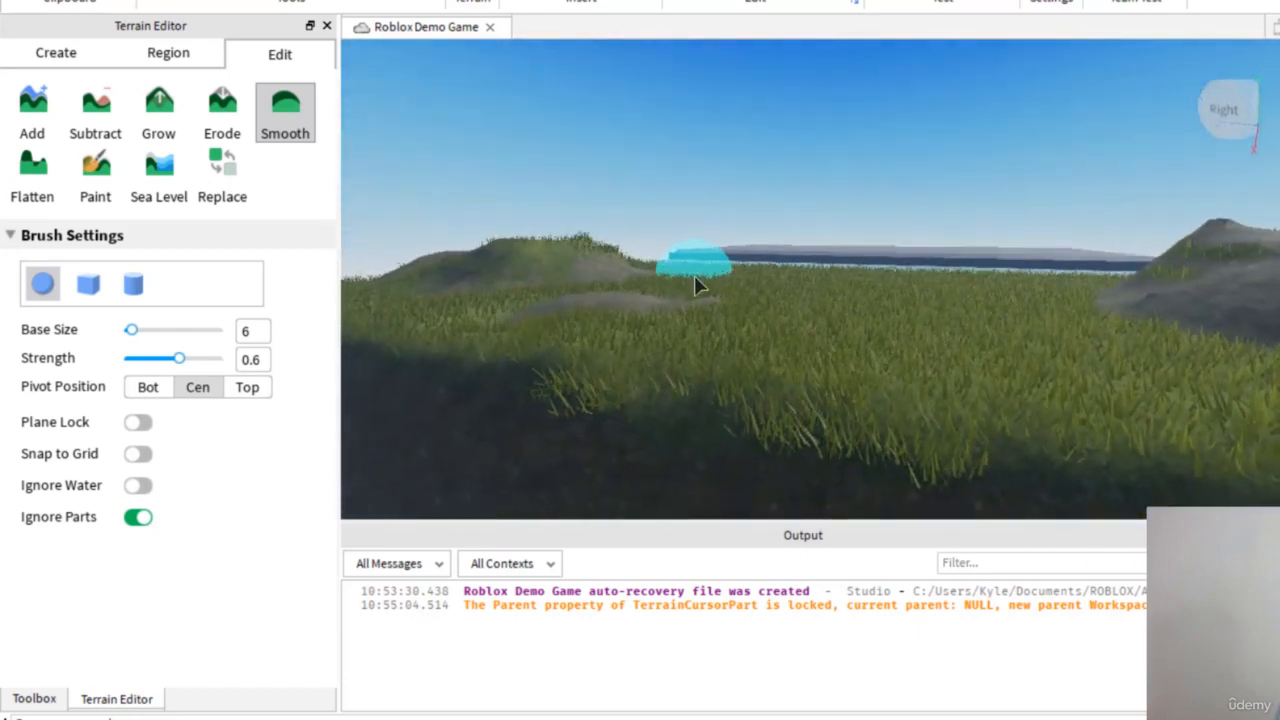
pyautogui.moveTo(694, 273); pyautogui.dragTo(694, 285, button='right')
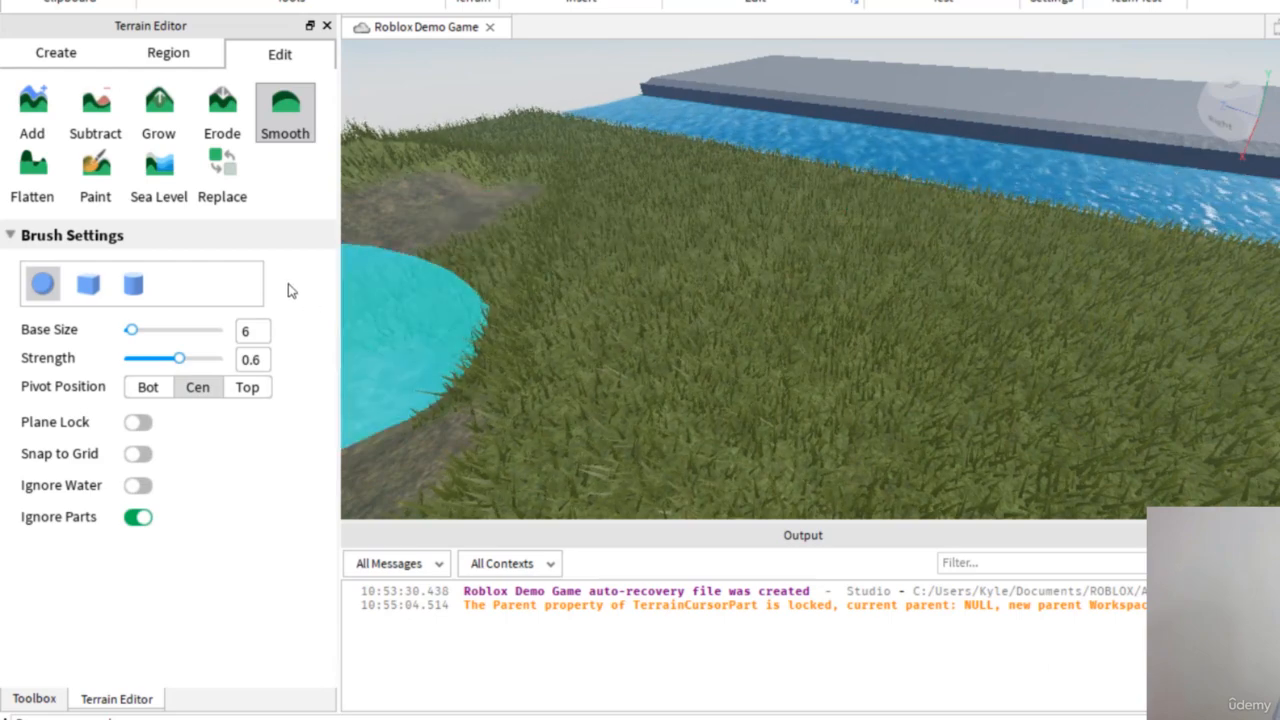
pyautogui.click(50, 177)
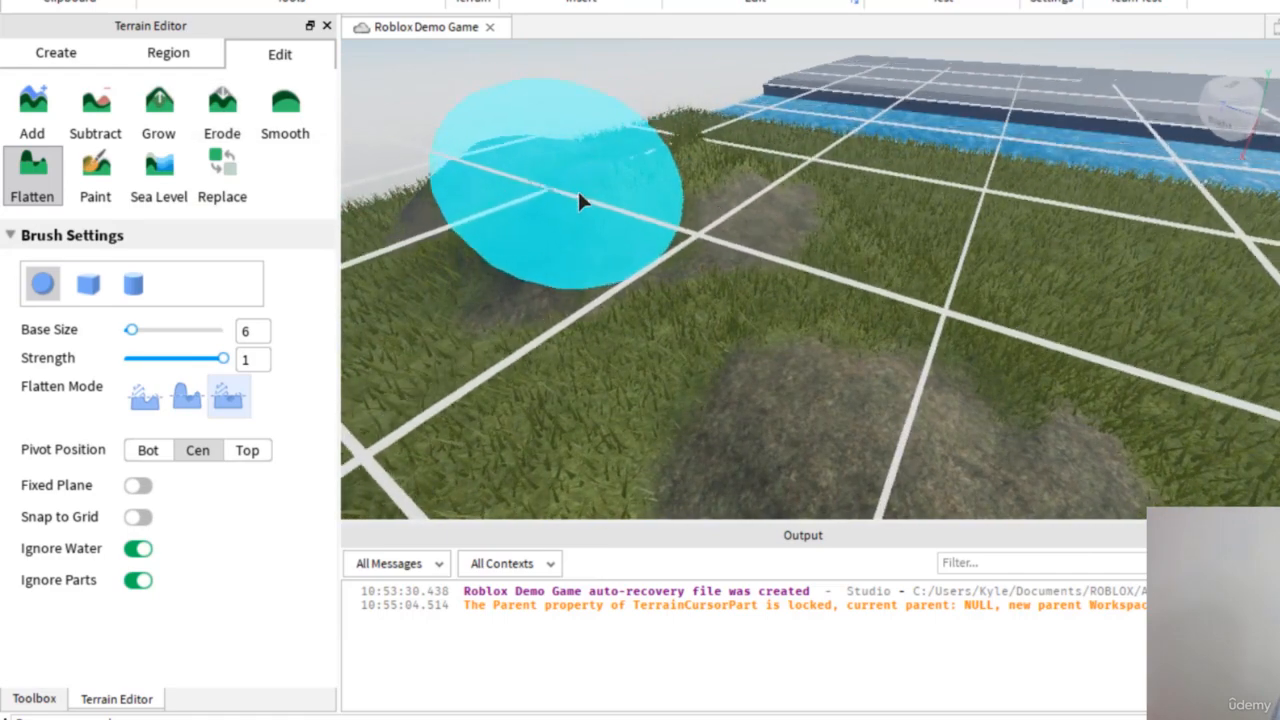
pyautogui.moveTo(589, 182)
pyautogui.mouseDown()
pyautogui.moveTo(660, 139)
pyautogui.moveTo(648, 164)
pyautogui.mouseUp()
# Paint the flattened bump and the bare patch in front of it with the Brick material
pyautogui.press('d')
pyautogui.moveTo(788, 171); pyautogui.dragTo(786, 168, button='right')
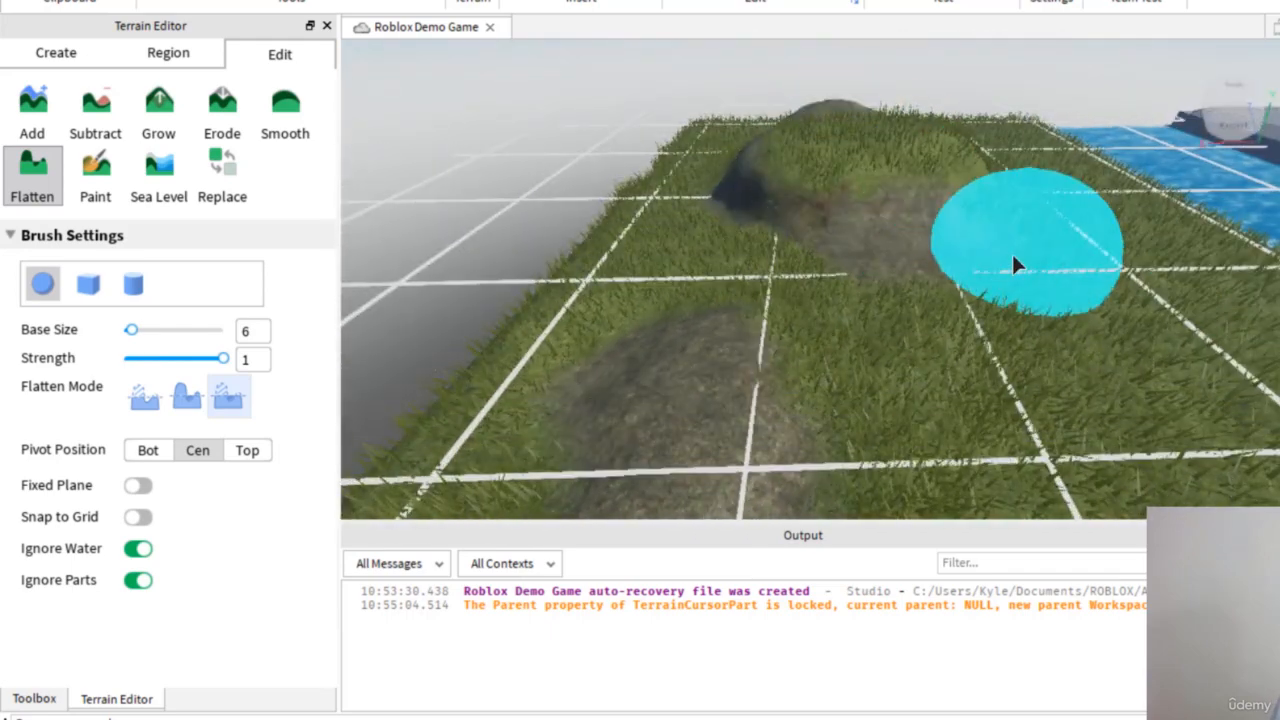
pyautogui.click(95, 175)
pyautogui.press('d')
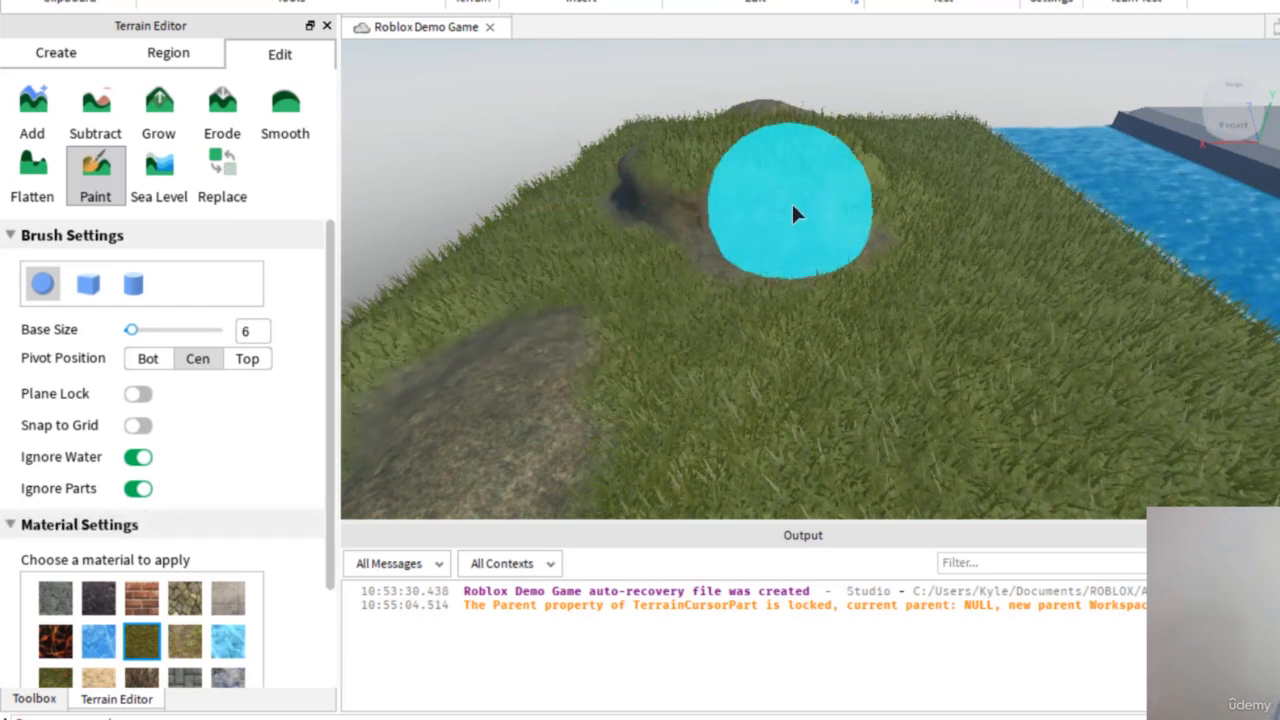
pyautogui.click(143, 599)
pyautogui.moveTo(729, 211); pyautogui.dragTo(860, 225)
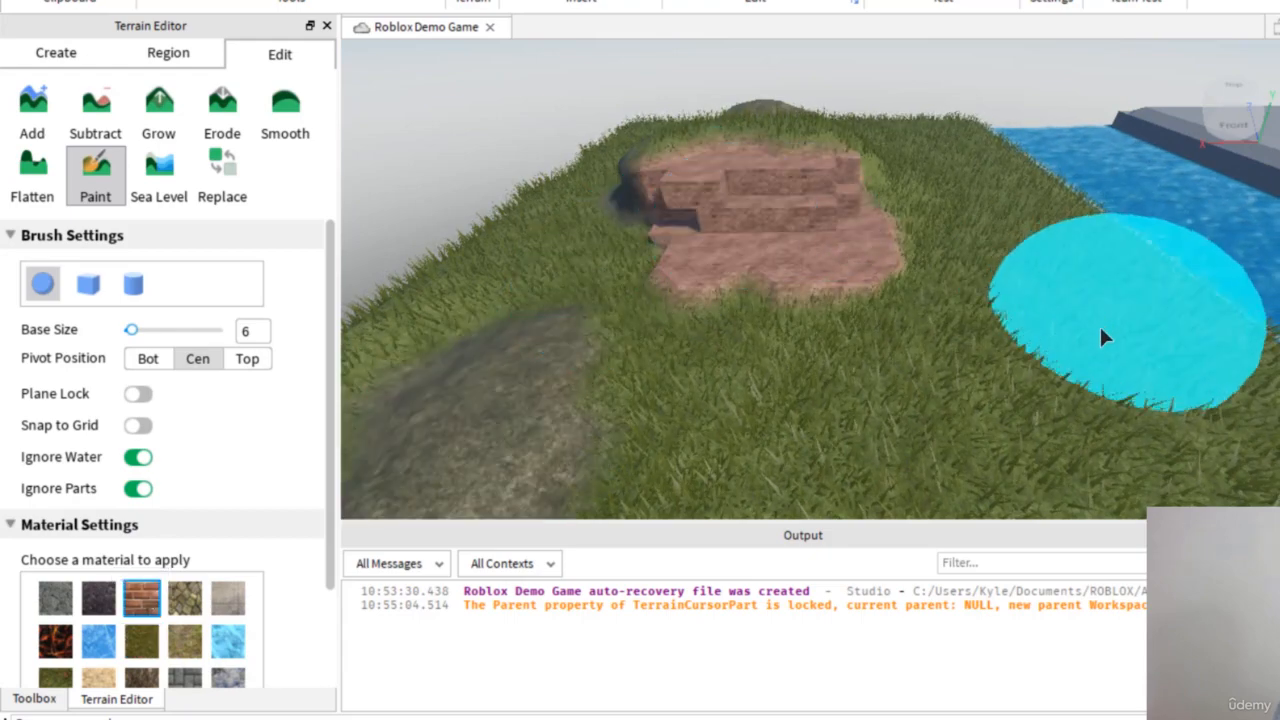
pyautogui.moveTo(603, 260)
pyautogui.mouseDown(button='right')
pyautogui.moveTo(649, 263)
pyautogui.moveTo(686, 247)
pyautogui.moveTo(682, 233)
pyautogui.moveTo(928, 129)
pyautogui.mouseUp(button='right')
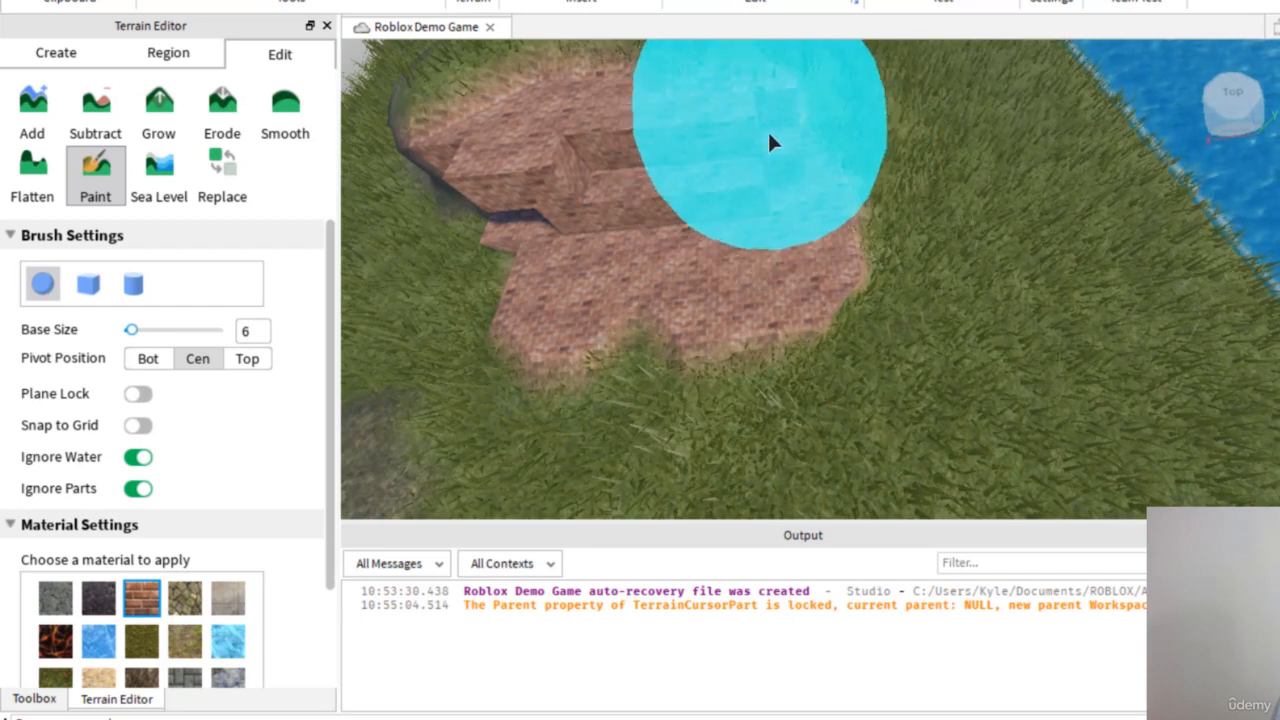
# Examine the settings of the Sea Level and Replace terrain tools, and return to the Add brush
pyautogui.click(180, 190)
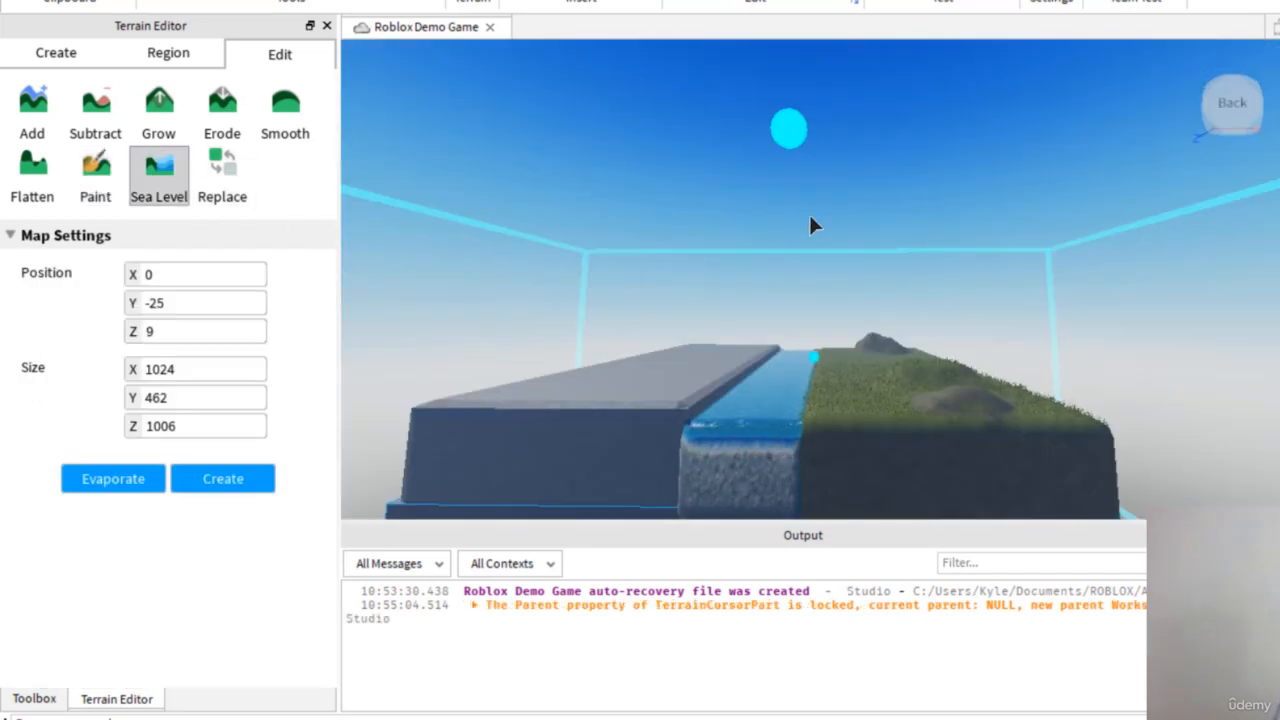
pyautogui.click(224, 180)
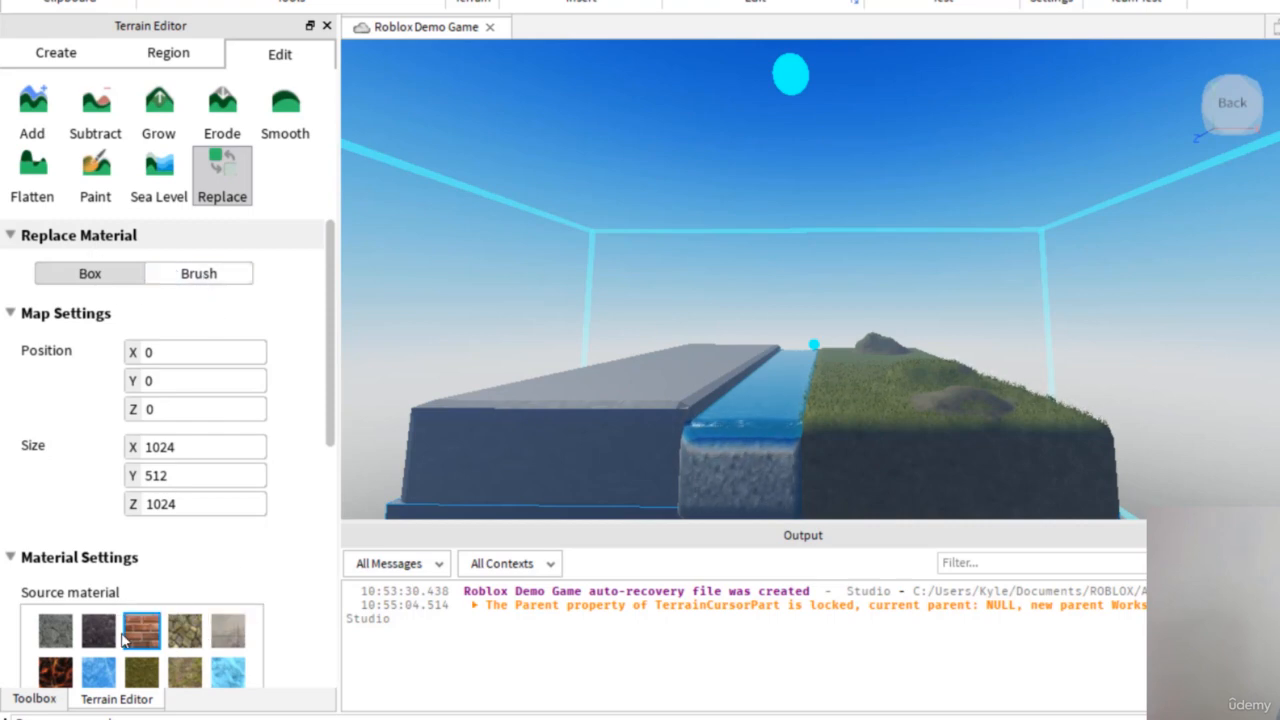
pyautogui.click(20, 117)
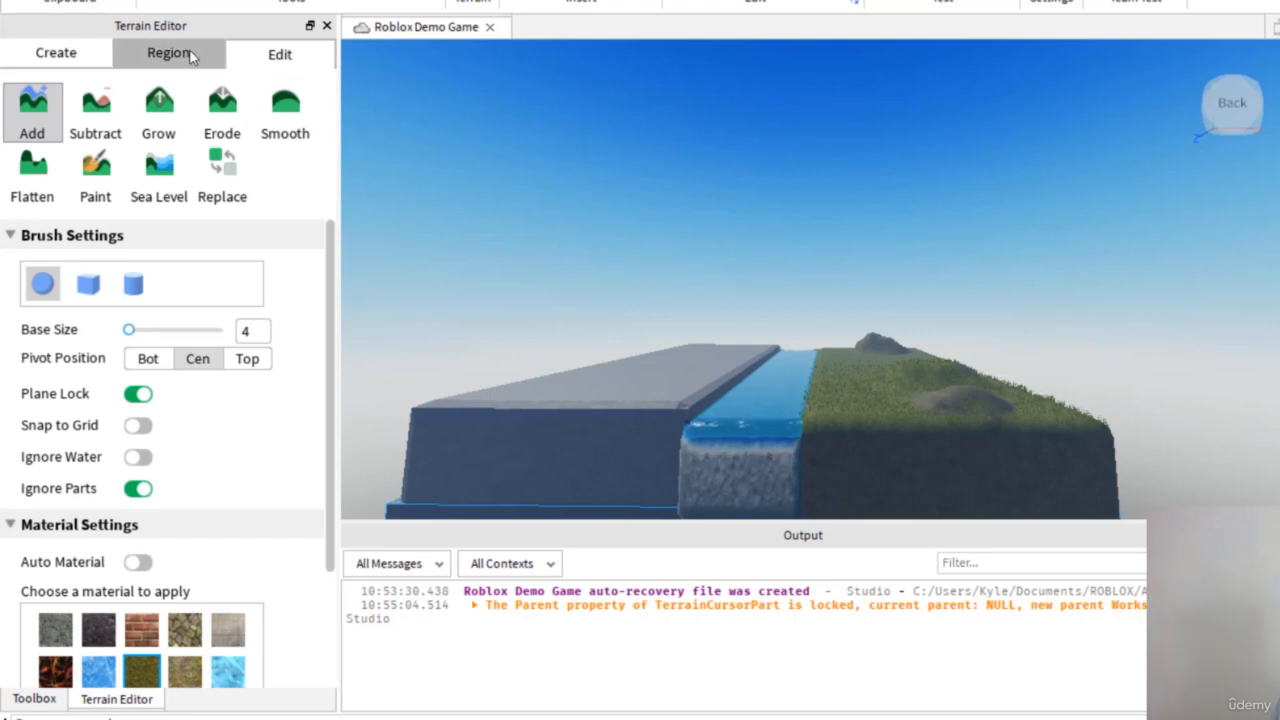
pyautogui.moveTo(741, 367); pyautogui.dragTo(773, 380, button='right')
pyautogui.press('w')
pyautogui.press('d')
pyautogui.press('w')
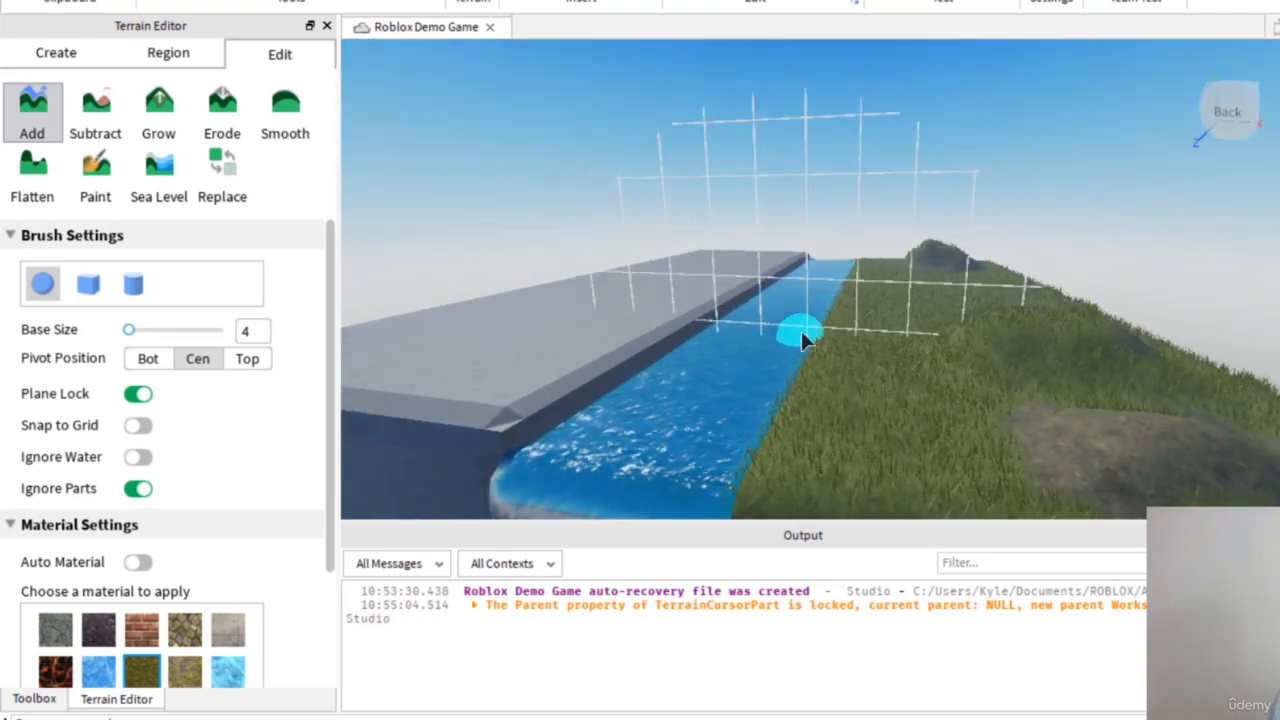